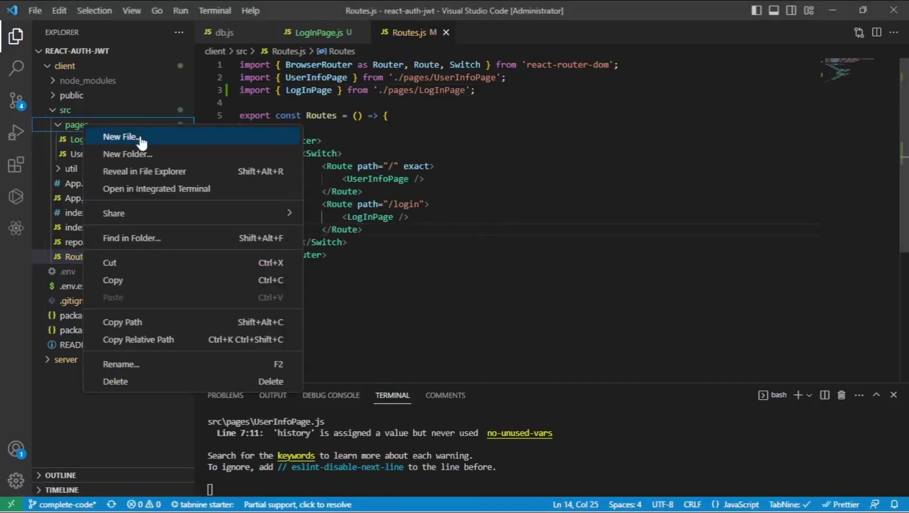
# Create SignUpPage.js in pages, paste in the LogInPage.js code, and rename the component SignUpPage.
pyautogui.click(140, 141)
pyautogui.write('SignUpPage.j')
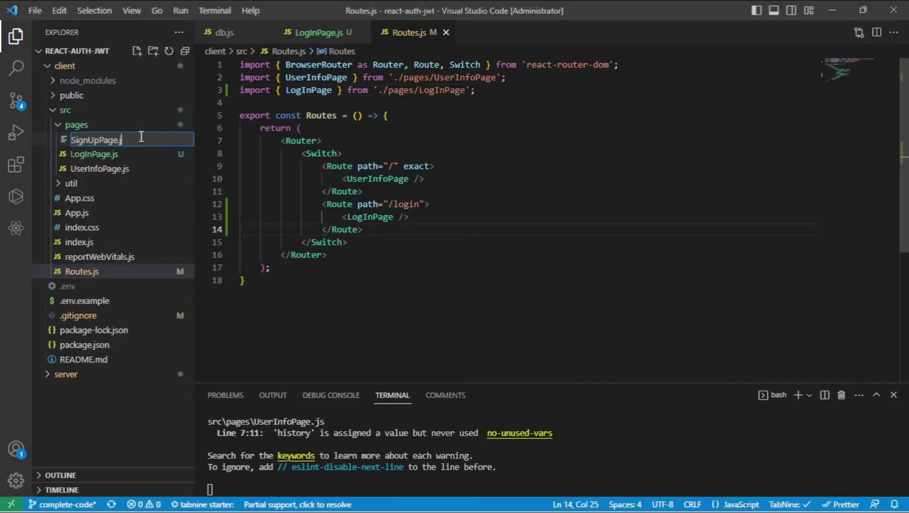
pyautogui.write('s')
pyautogui.press('Return')
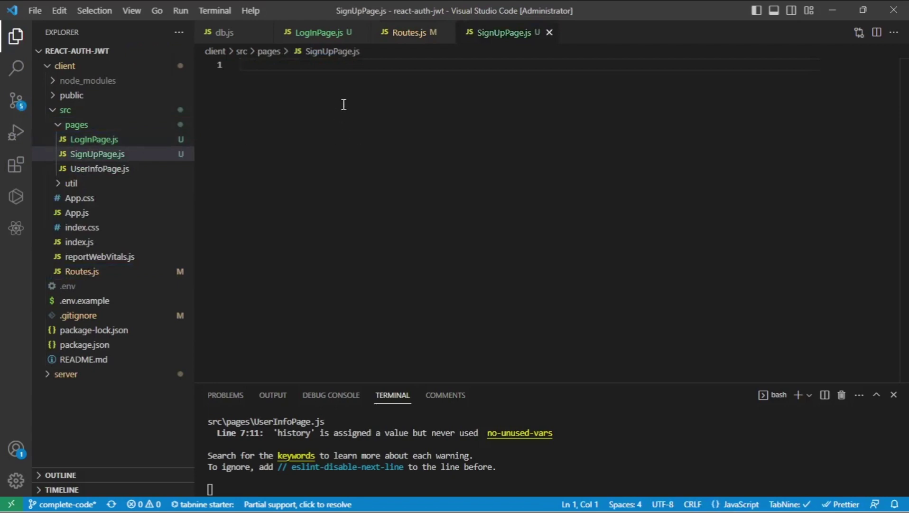
pyautogui.click(319, 31)
pyautogui.hotkey('ctrl', 'a')
pyautogui.hotkey('ctrl', 'c')
pyautogui.click(505, 32)
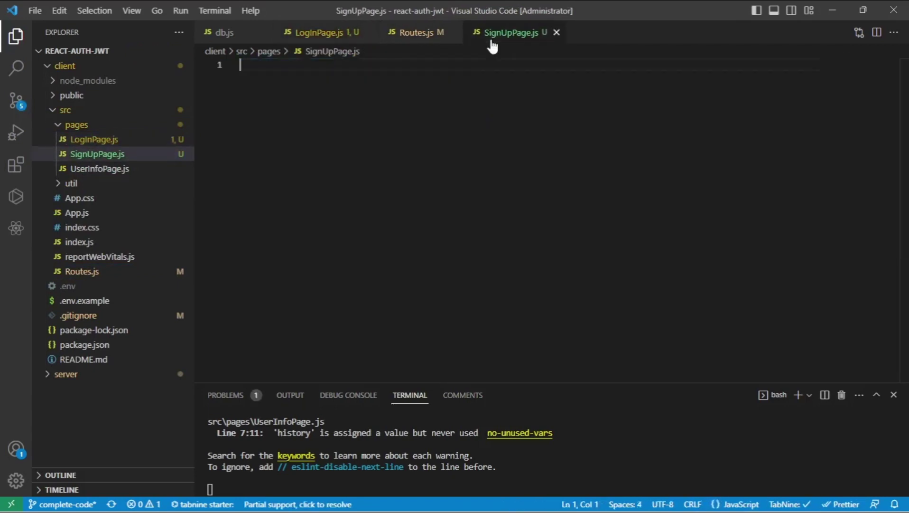
pyautogui.hotkey('ctrl', 'v')
pyautogui.scroll(10, 387, 177)
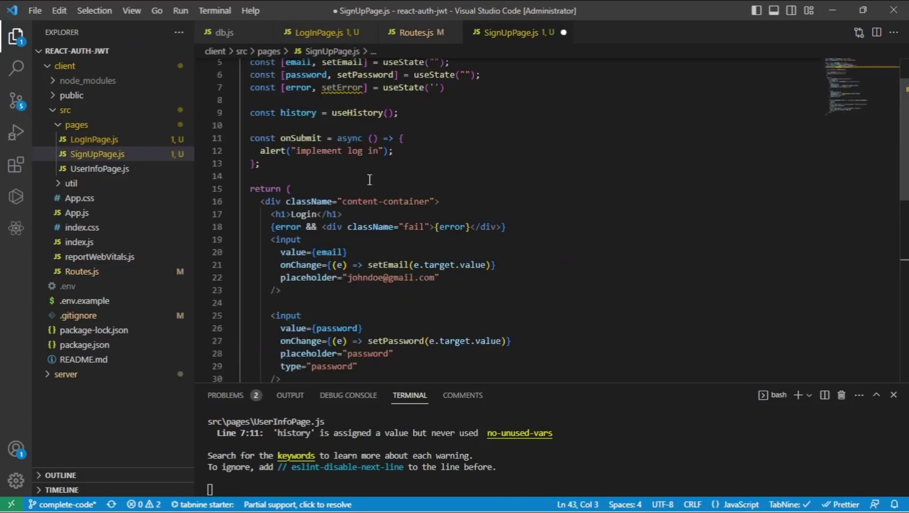
pyautogui.scroll(5, 386, 177)
pyautogui.moveTo(334, 103); pyautogui.dragTo(307, 103)
pyautogui.write('Sign')
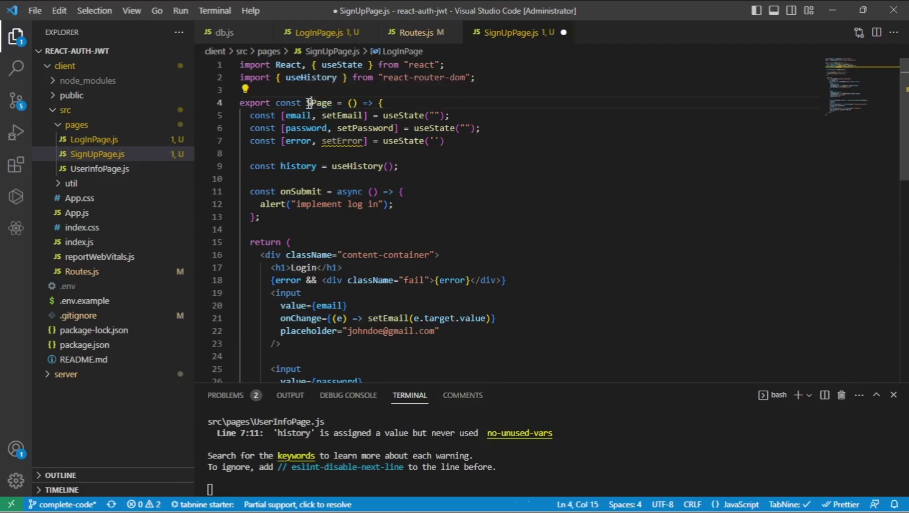
pyautogui.write('Up')
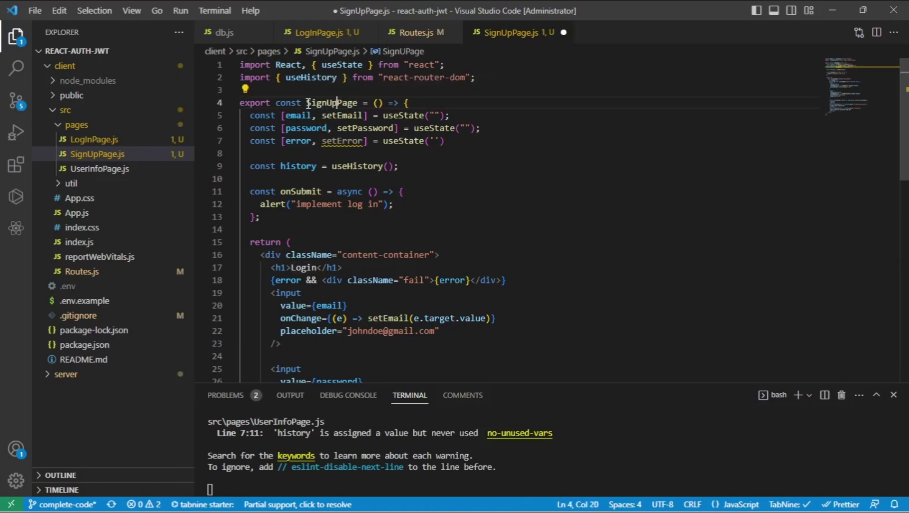
# Duplicate the password input block on a new line directly below the original.
pyautogui.click(423, 191)
pyautogui.scroll(-5, 423, 191)
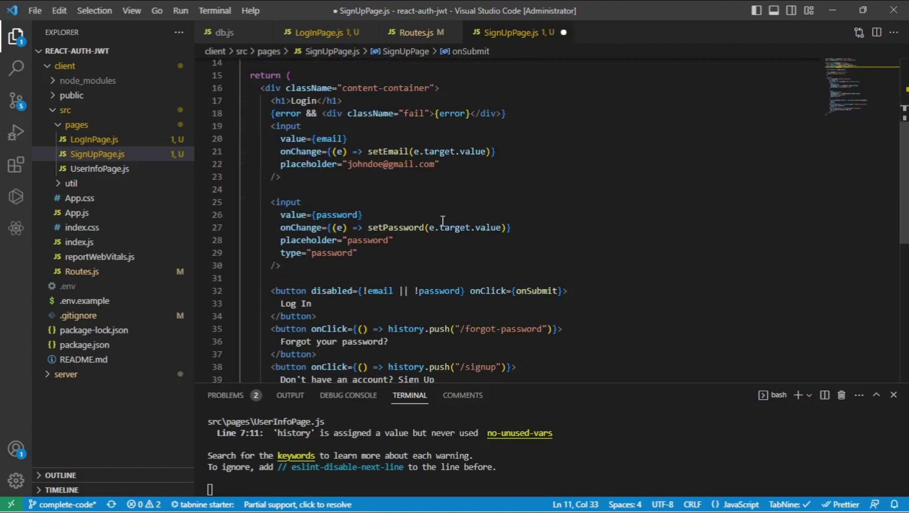
pyautogui.scroll(-5, 423, 191)
pyautogui.scroll(3, 430, 205)
pyautogui.moveTo(271, 169); pyautogui.dragTo(314, 231)
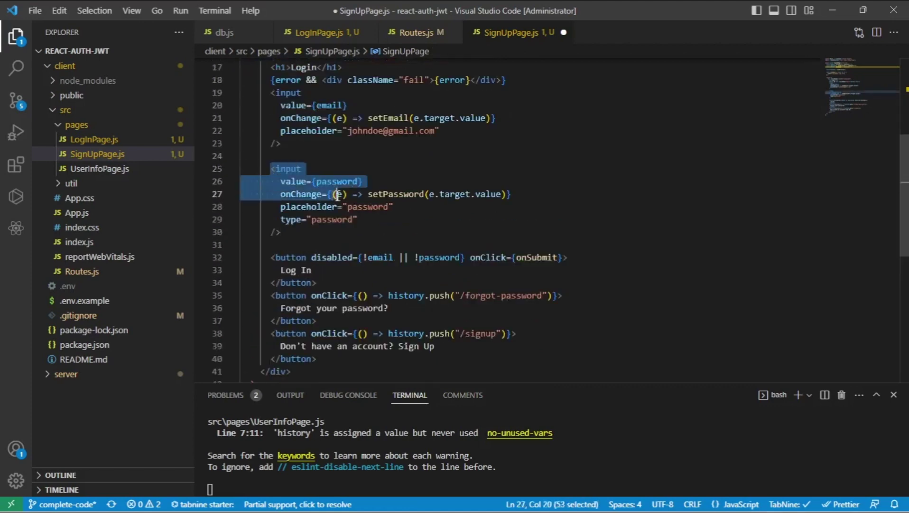
pyautogui.hotkey('ctrl', 'c')
pyautogui.click(281, 244)
pyautogui.press('Return')
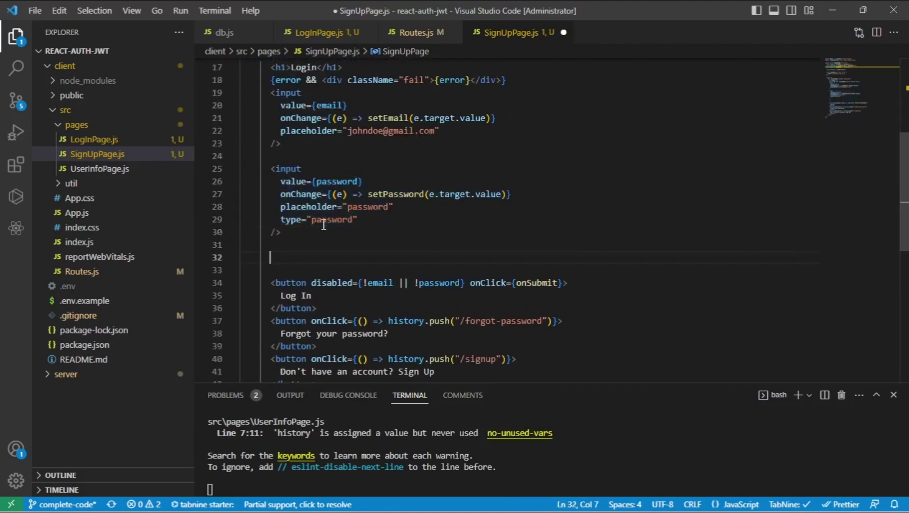
pyautogui.hotkey('ctrl', 'v')
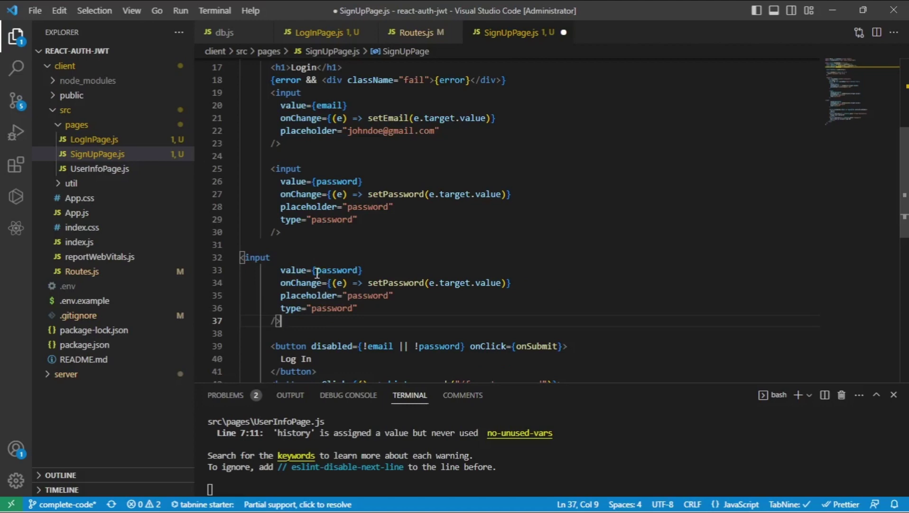
# Reformat the indentation of the whole SignUpPage.js file.
pyautogui.hotkey('ctrl', 'a')
pyautogui.hotkey('ctrl', 'x')
pyautogui.hotkey('ctrl', 'z')
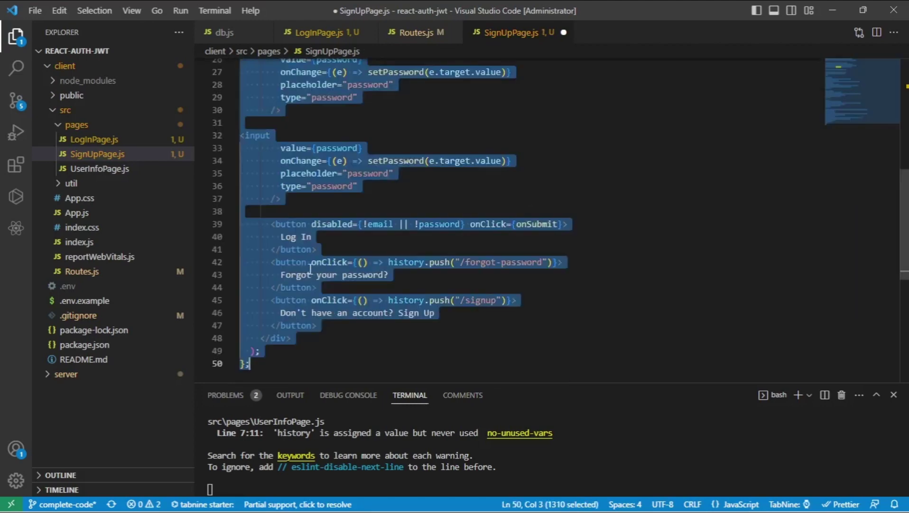
pyautogui.press('f')
pyautogui.hotkey('ctrl', 'z')
pyautogui.hotkey('shift', 'alt', 'f')
pyautogui.click(438, 240)
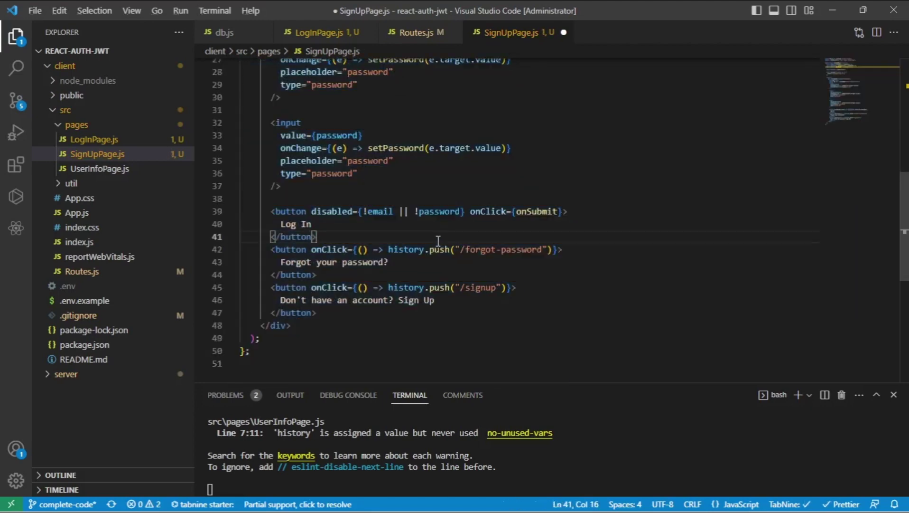
pyautogui.scroll(3, 437, 240)
pyautogui.scroll(2, 424, 243)
pyautogui.scroll(5, 418, 255)
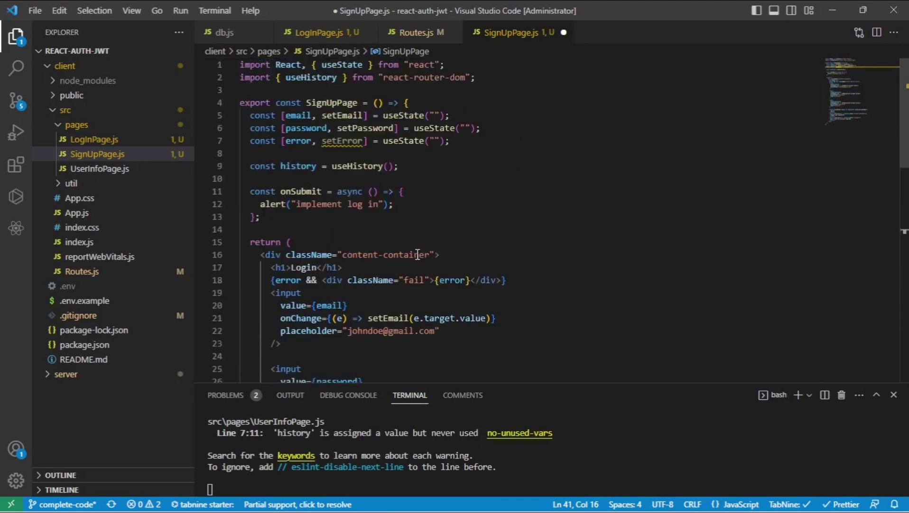
# Add a confirmPassword / setConfirmPassword useState line below the password state.
pyautogui.click(483, 129)
pyautogui.press('Return')
pyautogui.hotkey('ctrl', 'v')
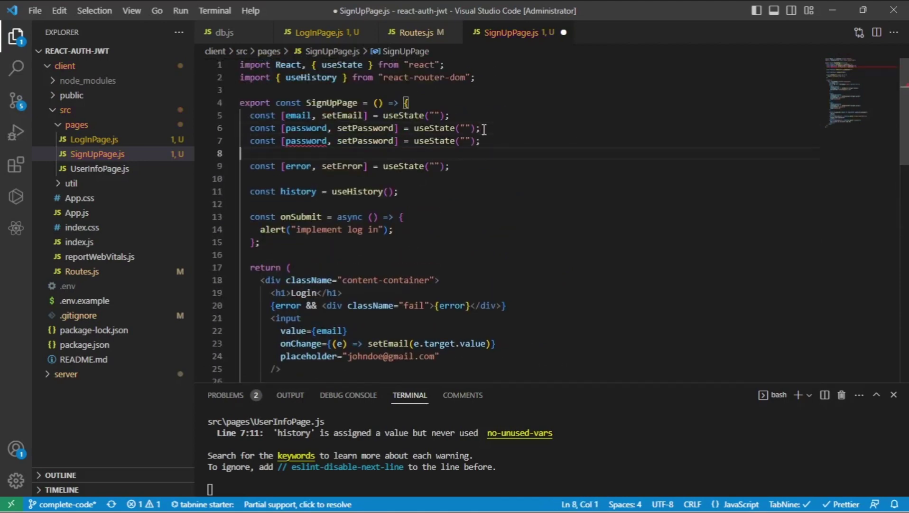
pyautogui.doubleClick(304, 141)
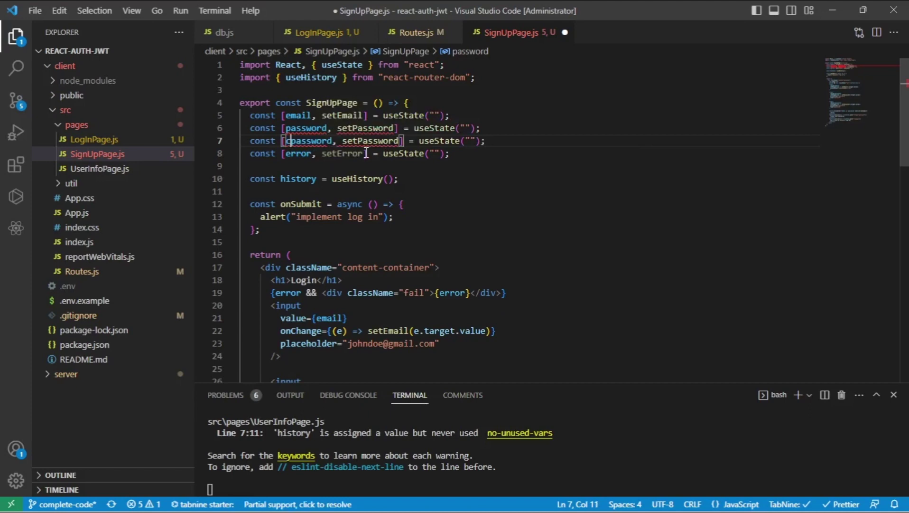
pyautogui.write('confirmp')
pyautogui.write('P')
pyautogui.press('Delete')
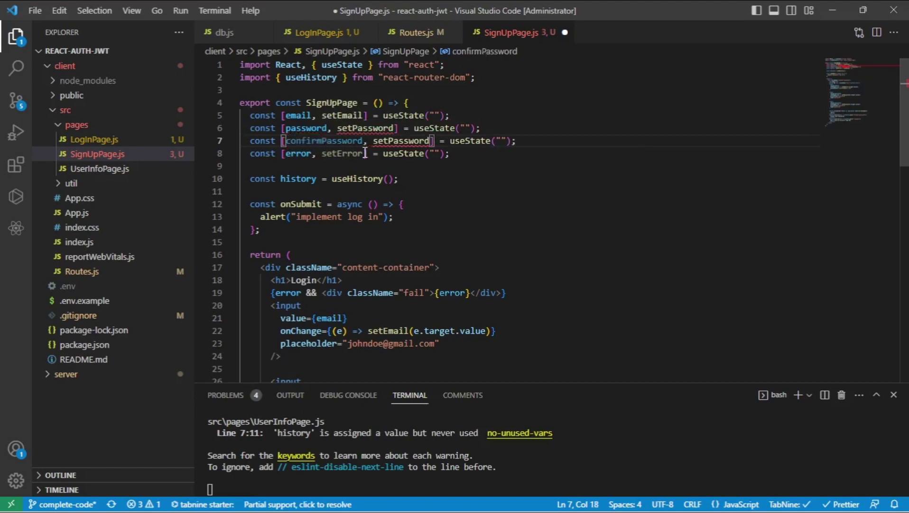
pyautogui.click(388, 141)
pyautogui.write('Confirm')
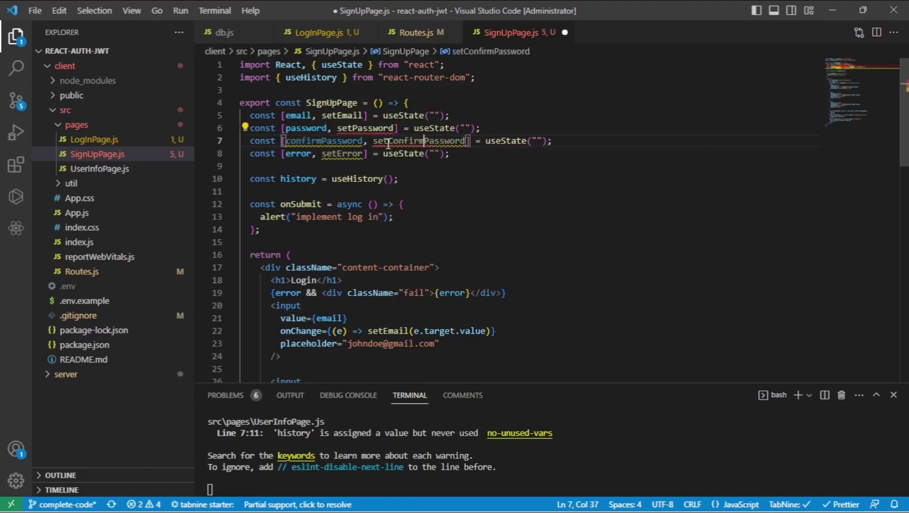
pyautogui.click(542, 121)
pyautogui.scroll(-5, 518, 208)
pyautogui.scroll(5, 519, 207)
# Bind the second input to confirmPassword and setConfirmPassword, with placeholder 'confirm password'.
pyautogui.doubleClick(334, 101)
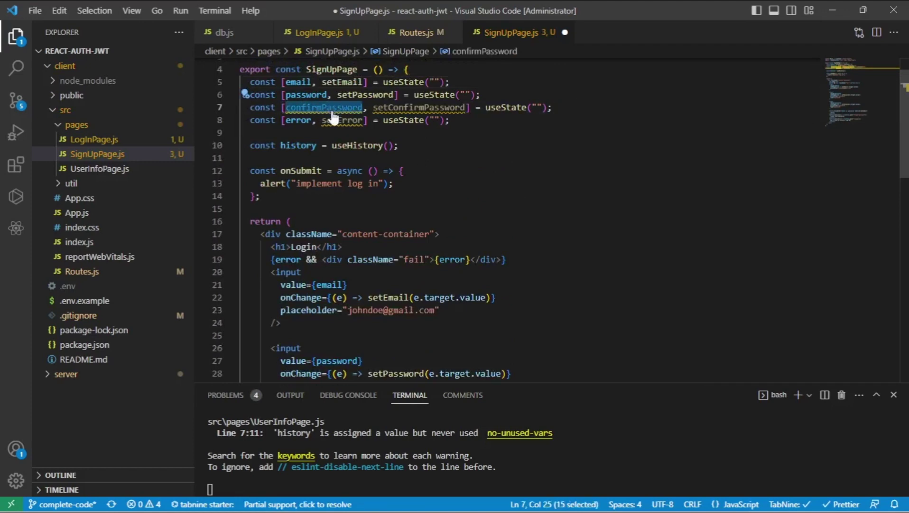
pyautogui.scroll(-7, 408, 216)
pyautogui.doubleClick(337, 249)
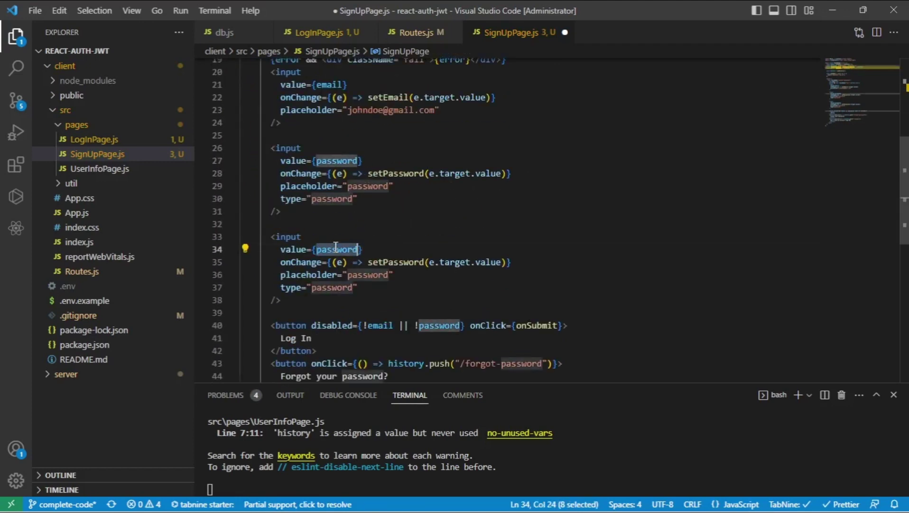
pyautogui.hotkey('ctrl', 'v')
pyautogui.click(387, 261)
pyautogui.write('Confirm')
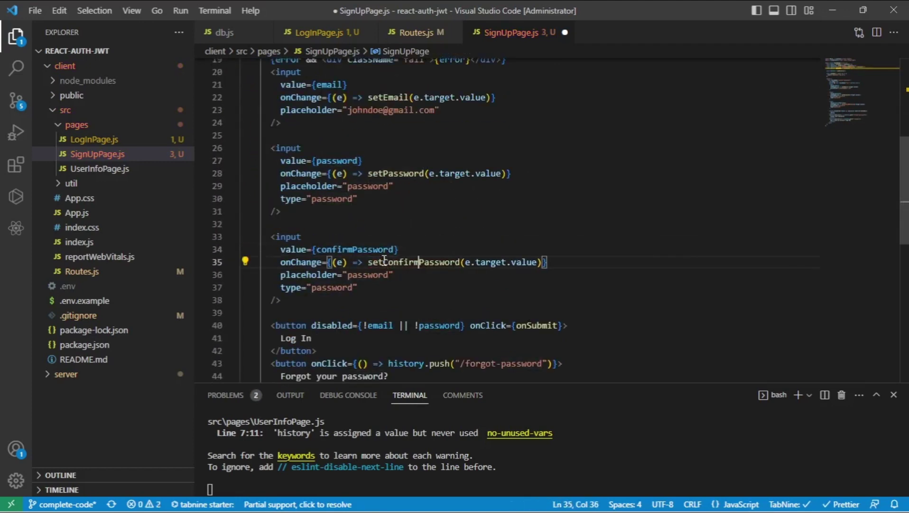
pyautogui.click(420, 281)
pyautogui.scroll(-3, 420, 281)
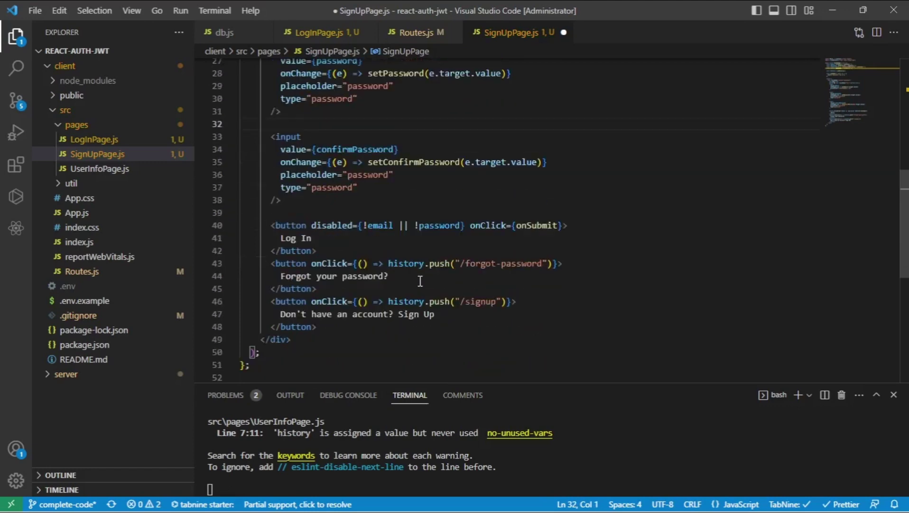
pyautogui.click(347, 174)
pyautogui.write('confirm')
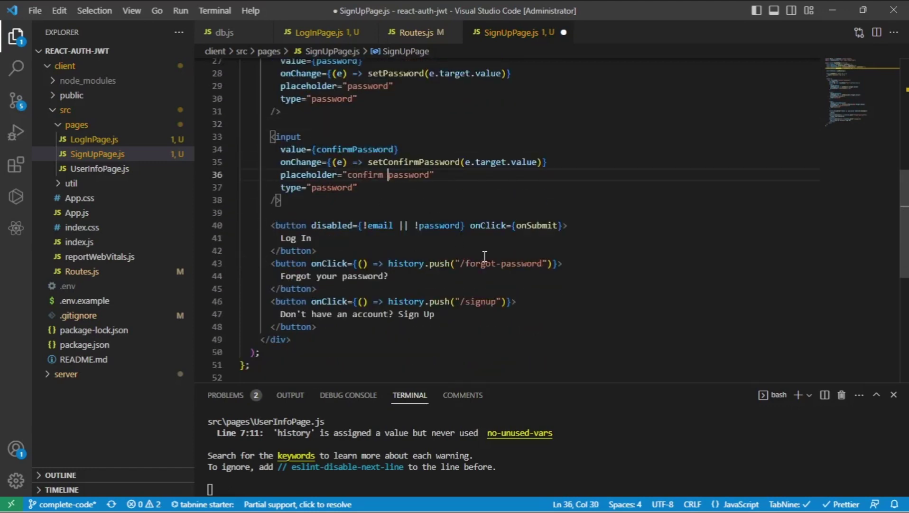
pyautogui.click(485, 254)
# Change the submit button label from 'Log In' to 'Sign Up' and save SignUpPage.js.
pyautogui.doubleClick(287, 238)
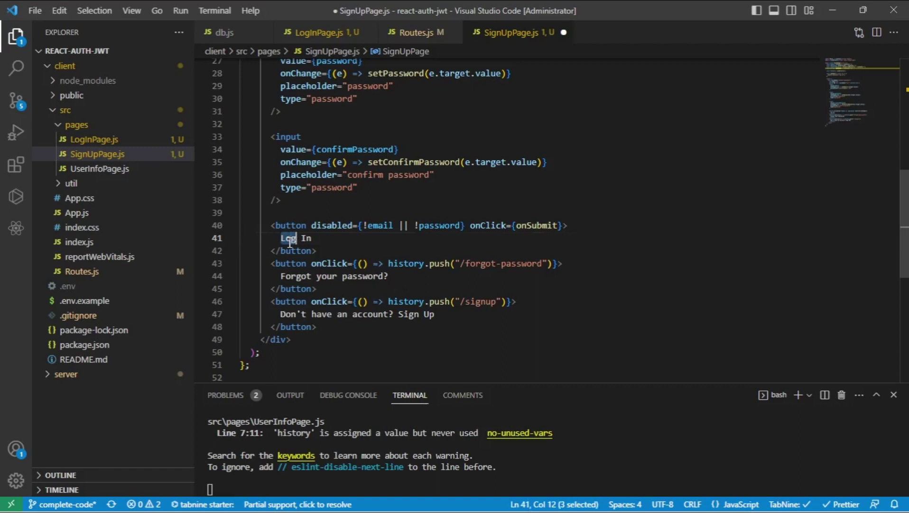
pyautogui.write('Sign')
pyautogui.press('Escape')
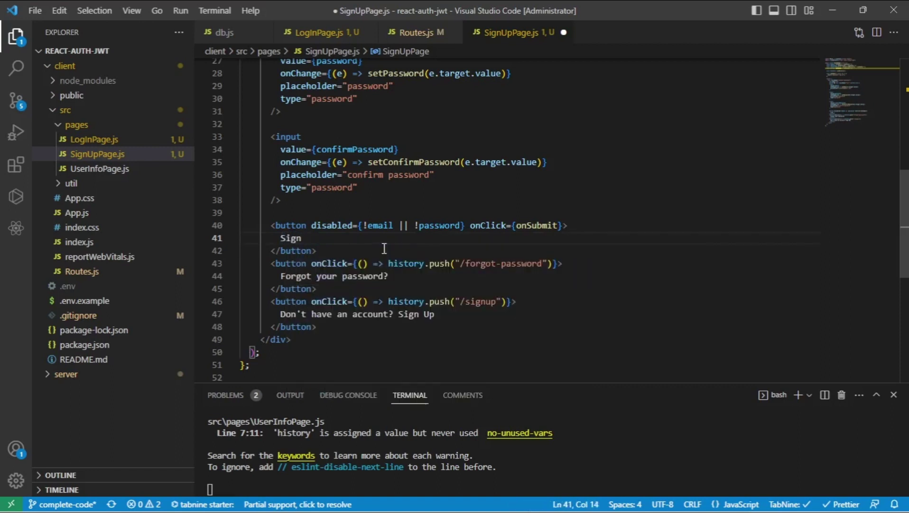
pyautogui.write('Up')
pyautogui.click(400, 199)
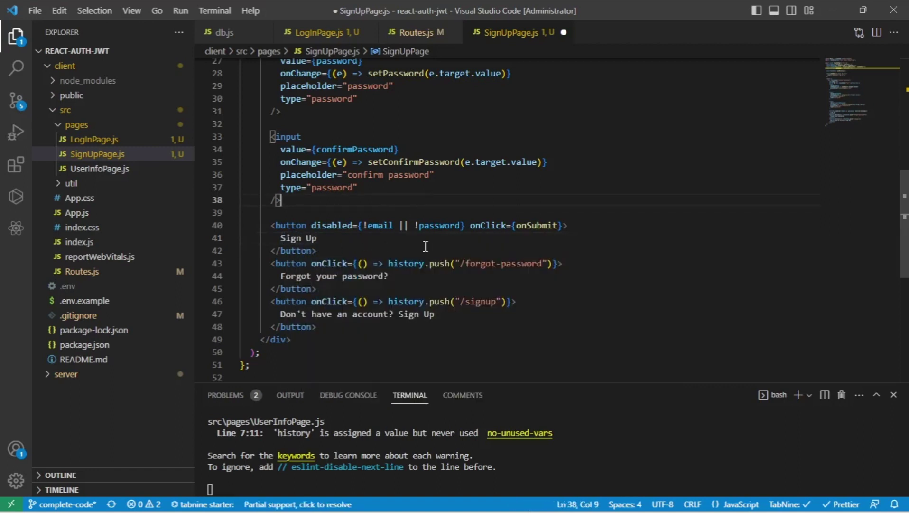
pyautogui.hotkey('ctrl', 's')
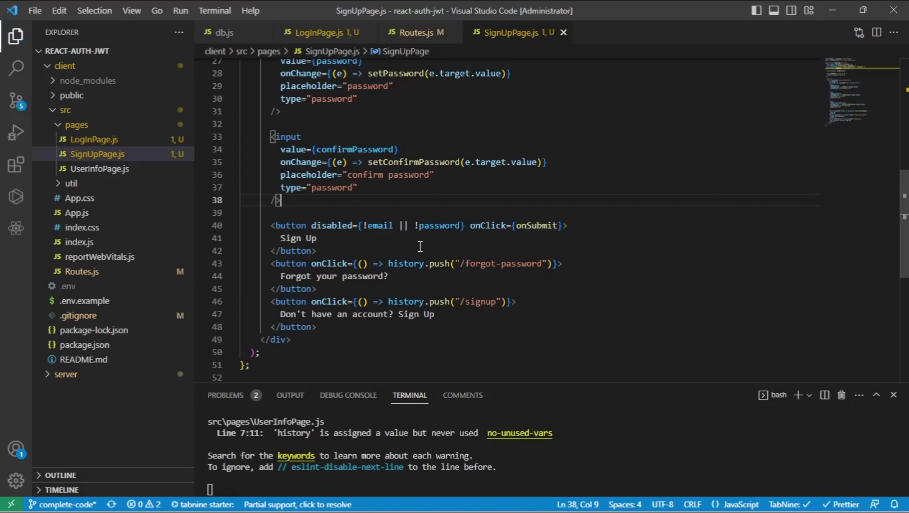
# Add '|| password !== confirmPassword' to the button's disabled condition and save.
pyautogui.doubleClick(439, 225)
pyautogui.click(460, 225)
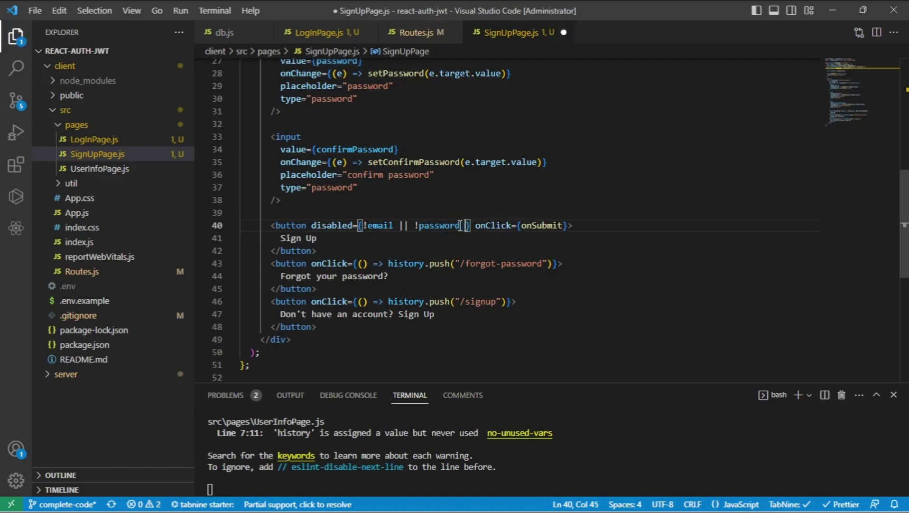
pyautogui.write('|| pass')
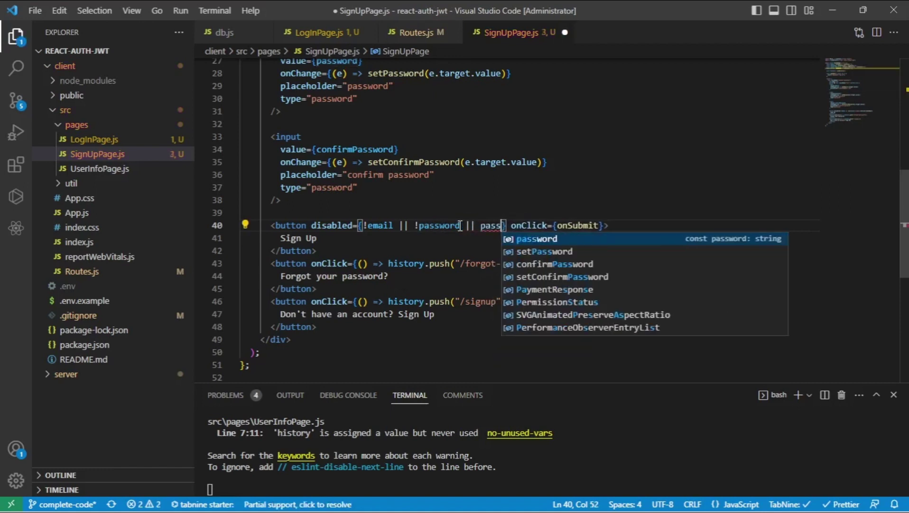
pyautogui.write('word !')
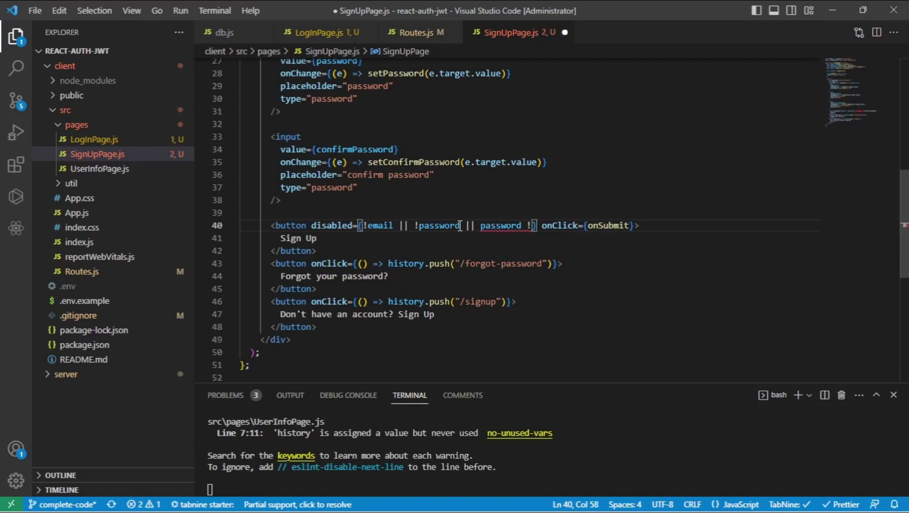
pyautogui.write('= confir')
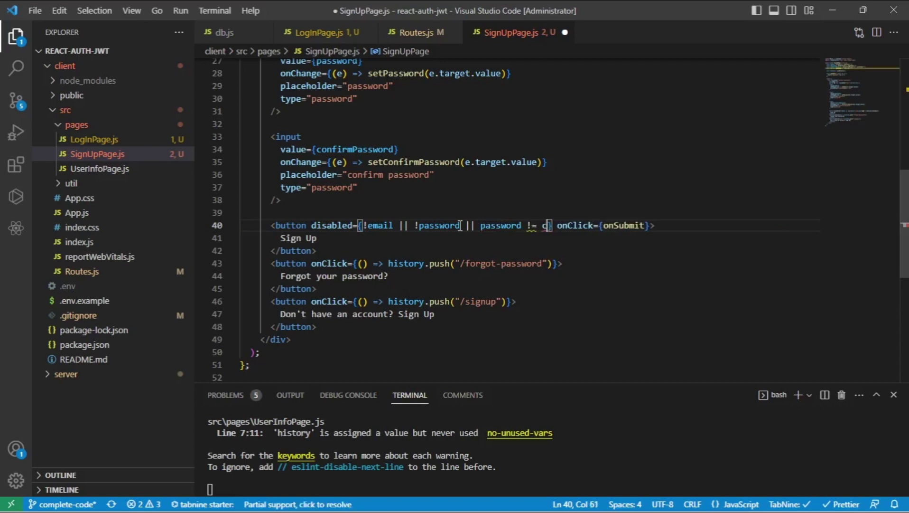
pyautogui.write('m')
pyautogui.press('Tab')
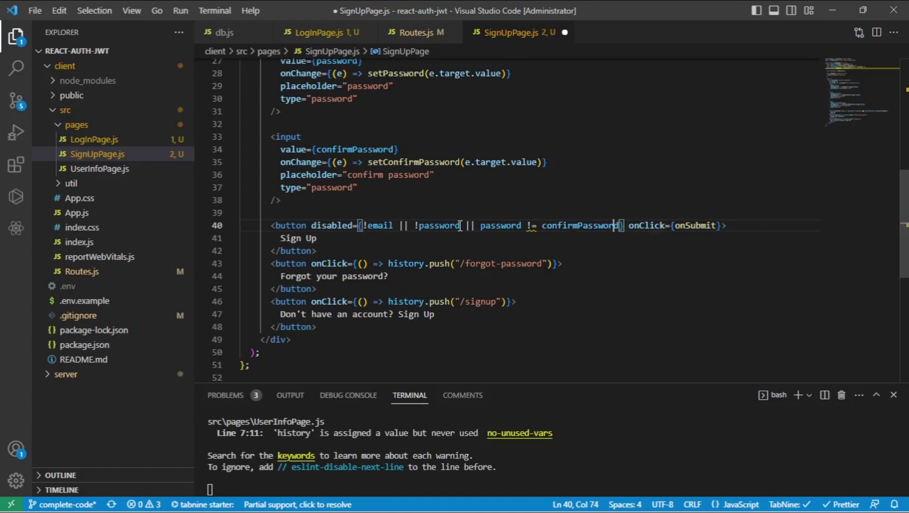
pyautogui.write('=')
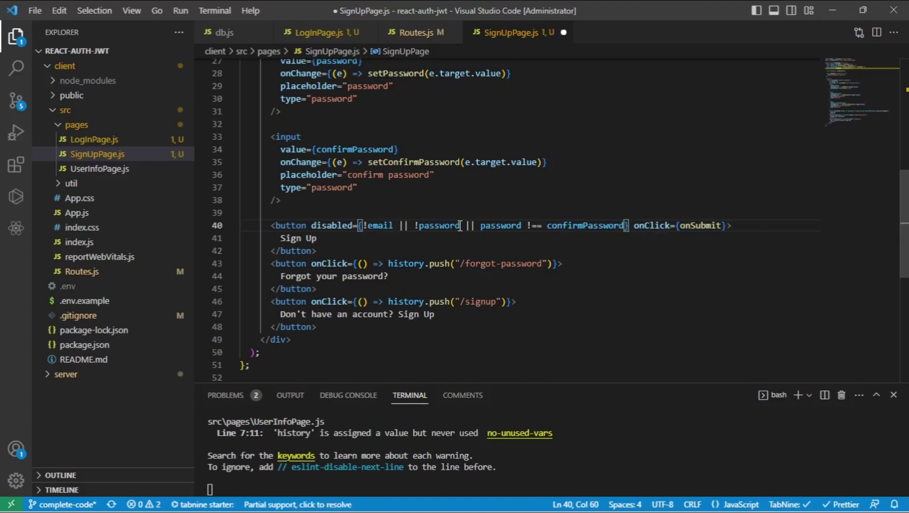
pyautogui.hotkey('ctrl', 's')
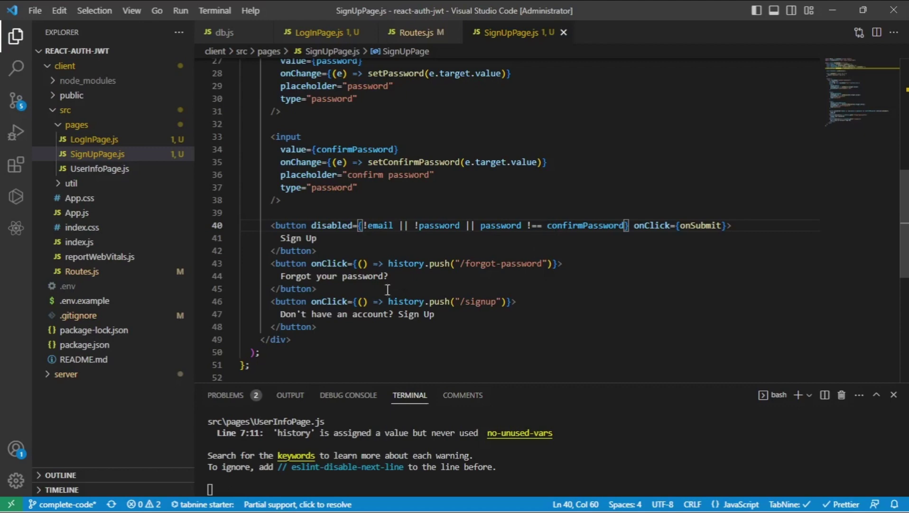
# Change the onSubmit alert text to 'sign up not implemented'.
pyautogui.click(368, 275)
pyautogui.doubleClick(703, 225)
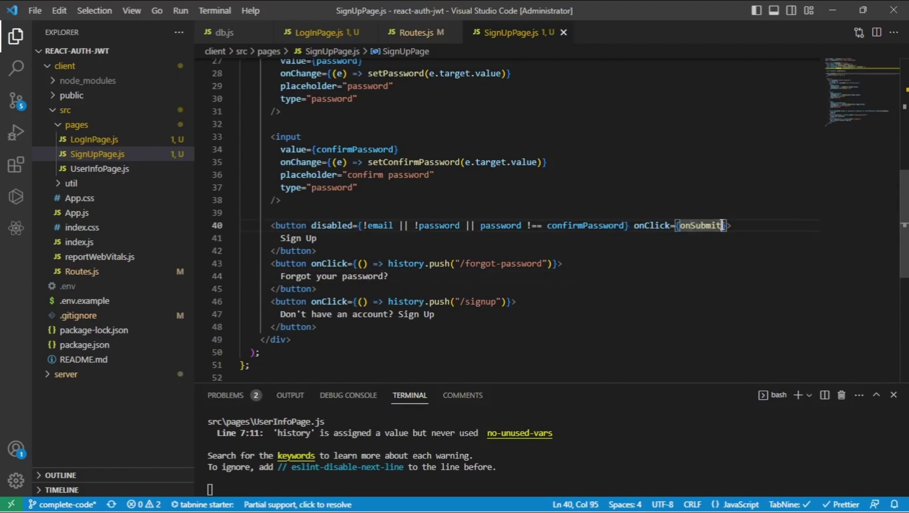
pyautogui.scroll(10, 567, 210)
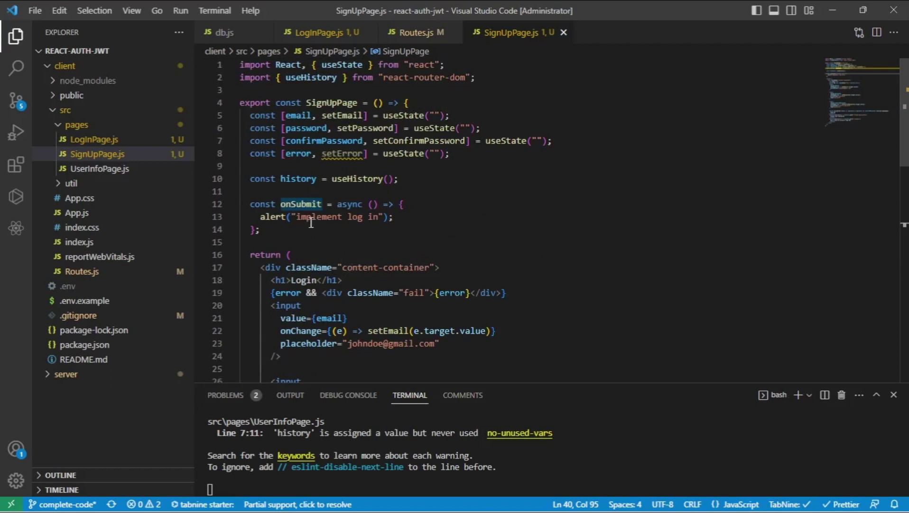
pyautogui.doubleClick(311, 217)
pyautogui.write('sign up')
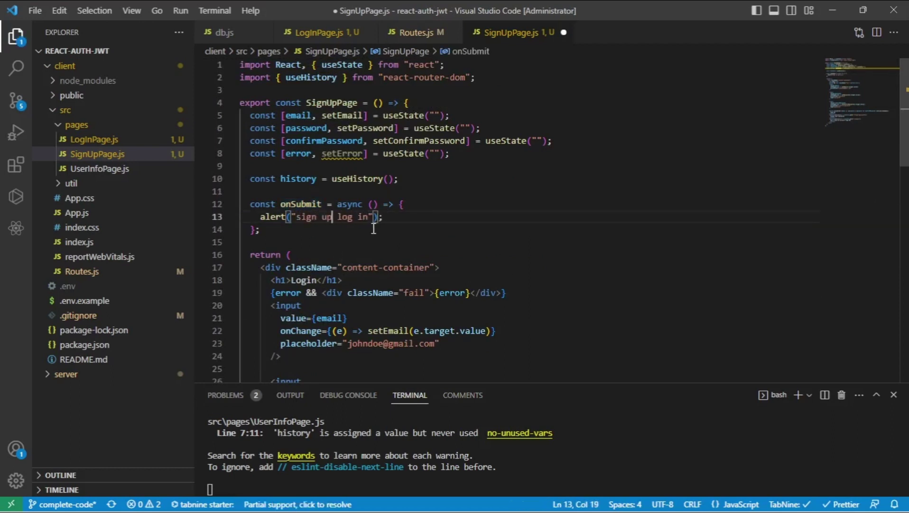
pyautogui.write(' not implem ')
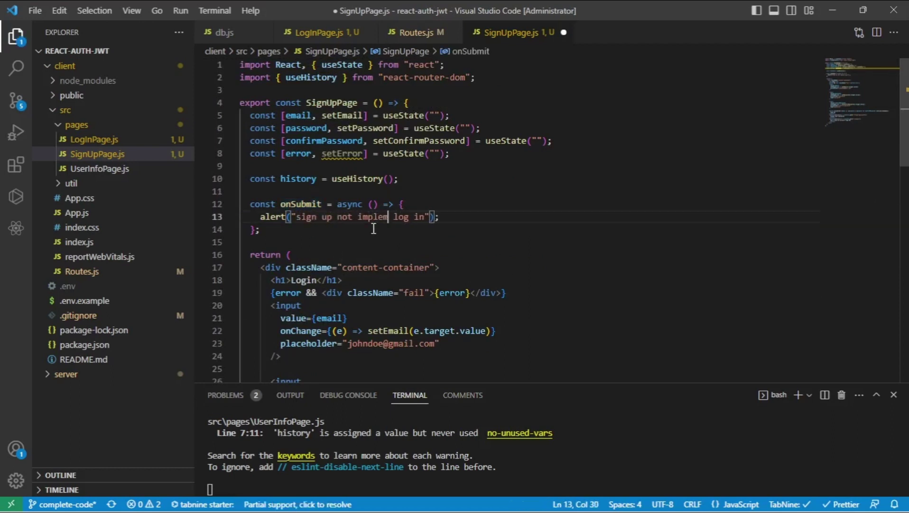
pyautogui.write('ented')
pyautogui.scroll(-10, 566, 211)
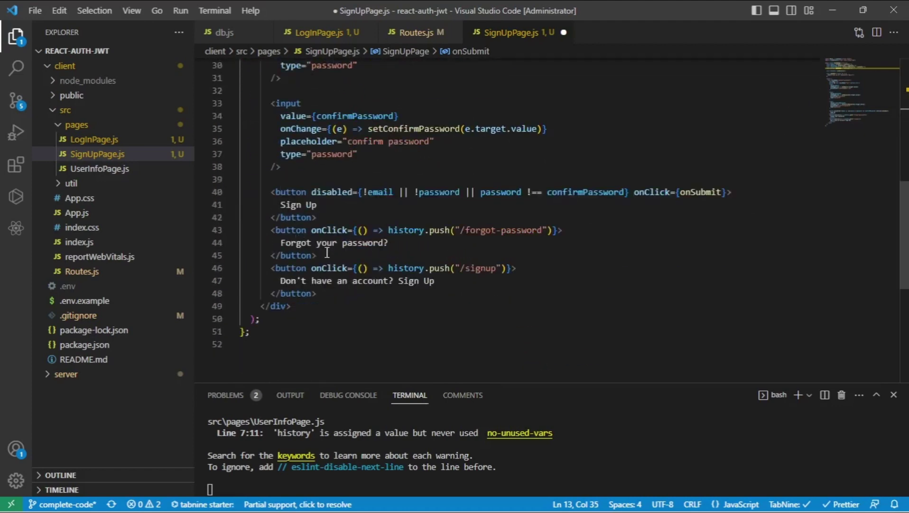
# Delete the forgot-password button code and its leftover empty line.
pyautogui.moveTo(326, 256); pyautogui.dragTo(270, 230)
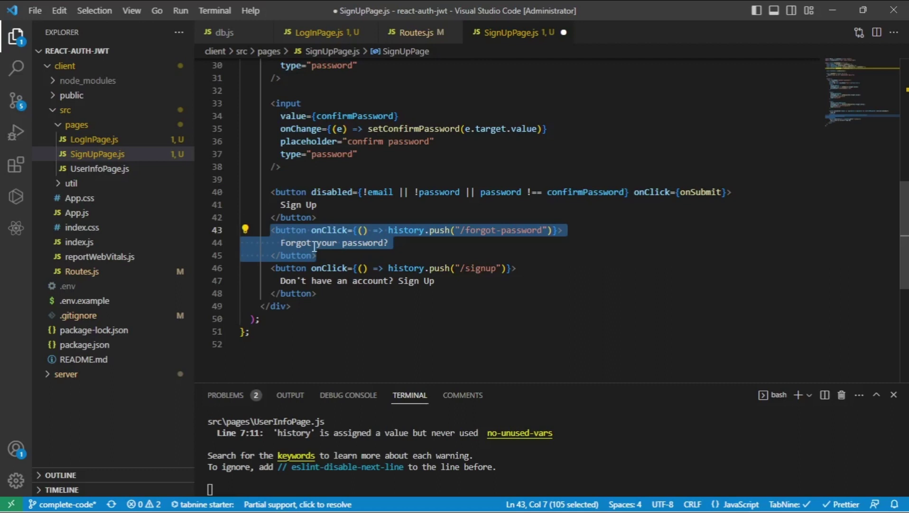
pyautogui.press('Delete')
pyautogui.press('BackSpace')
pyautogui.press('BackSpace')
pyautogui.press('BackSpace')
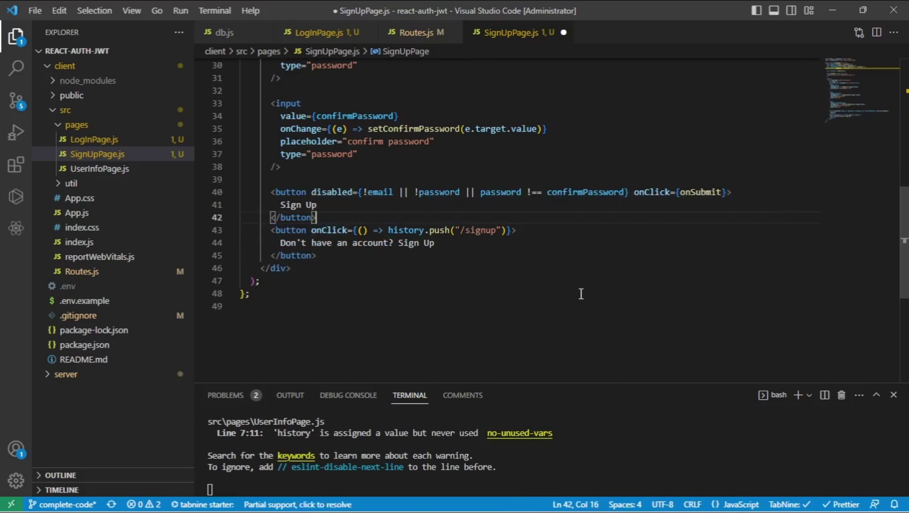
# Reformat and save SignUpPage.js, then select the sign-up link button code.
pyautogui.click(551, 298)
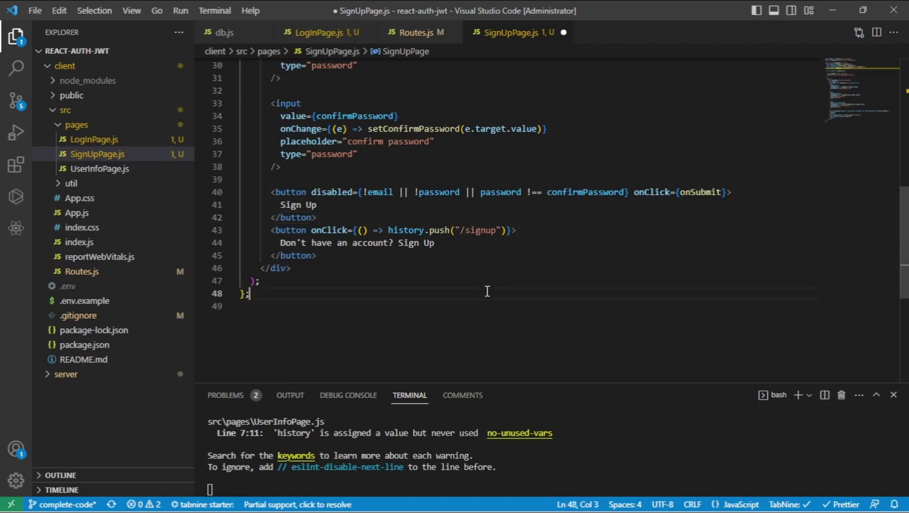
pyautogui.hotkey('ctrl', 'a')
pyautogui.hotkey('shift', 'alt', 'f')
pyautogui.click(492, 290)
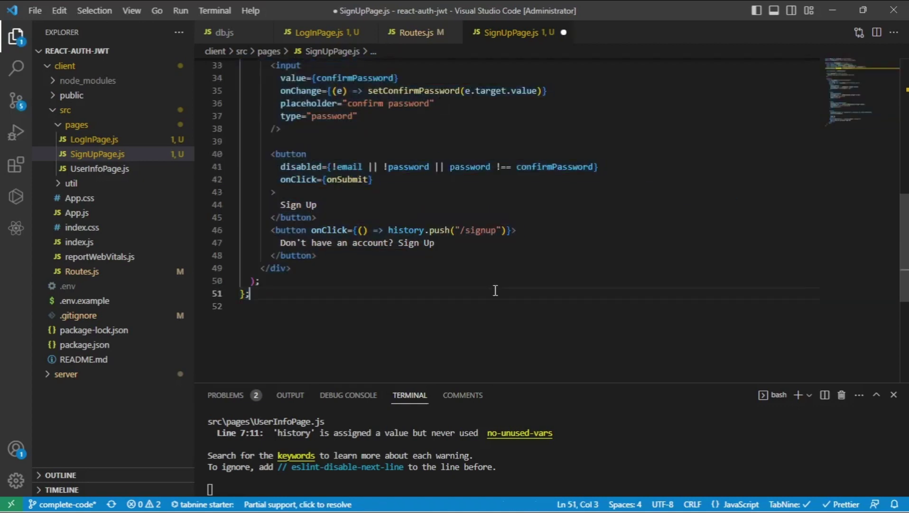
pyautogui.hotkey('ctrl', 's')
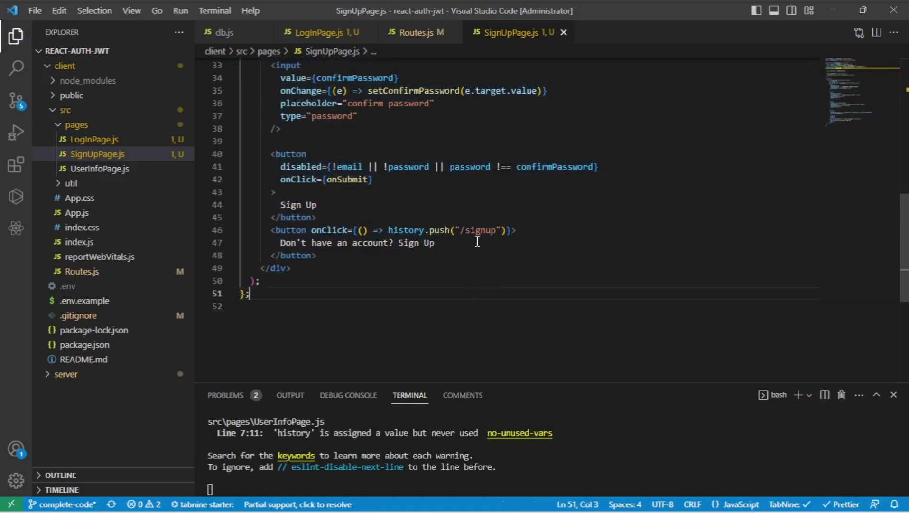
pyautogui.moveTo(271, 230); pyautogui.dragTo(320, 255)
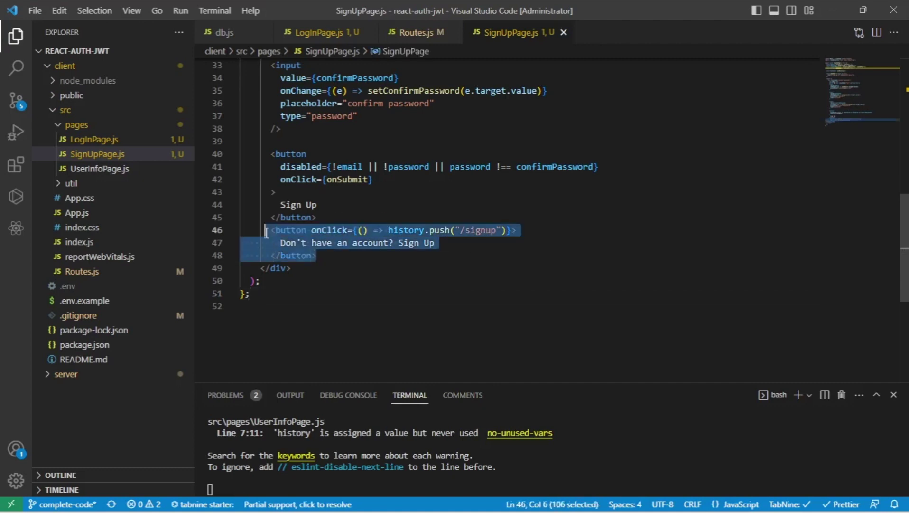
pyautogui.click(382, 255)
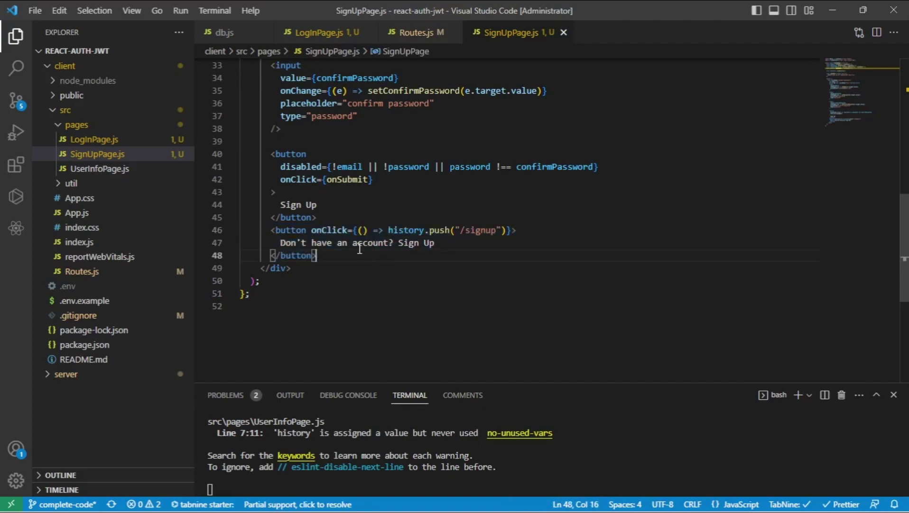
# Change the bottom link to 'Already have an account? Log In', navigating to '/login'.
pyautogui.moveTo(281, 242); pyautogui.dragTo(296, 242)
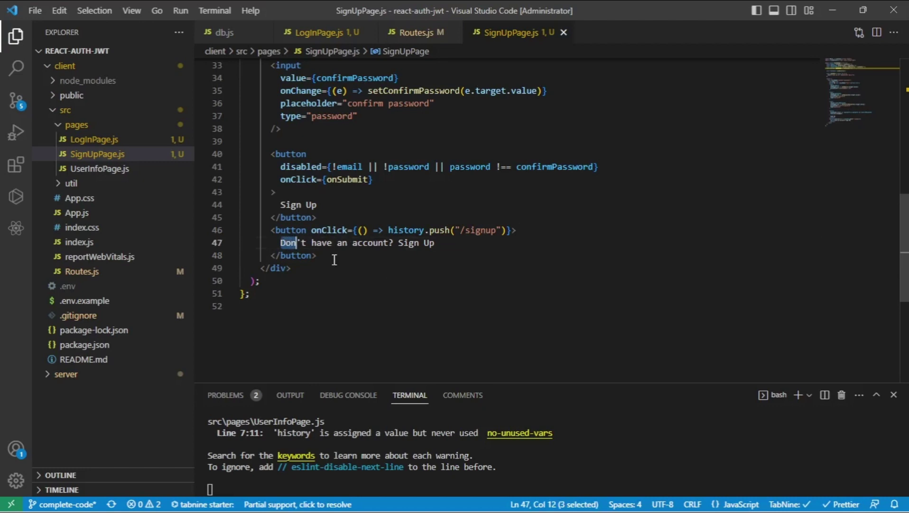
pyautogui.press('Delete')
pyautogui.press('Delete')
pyautogui.write('Already')
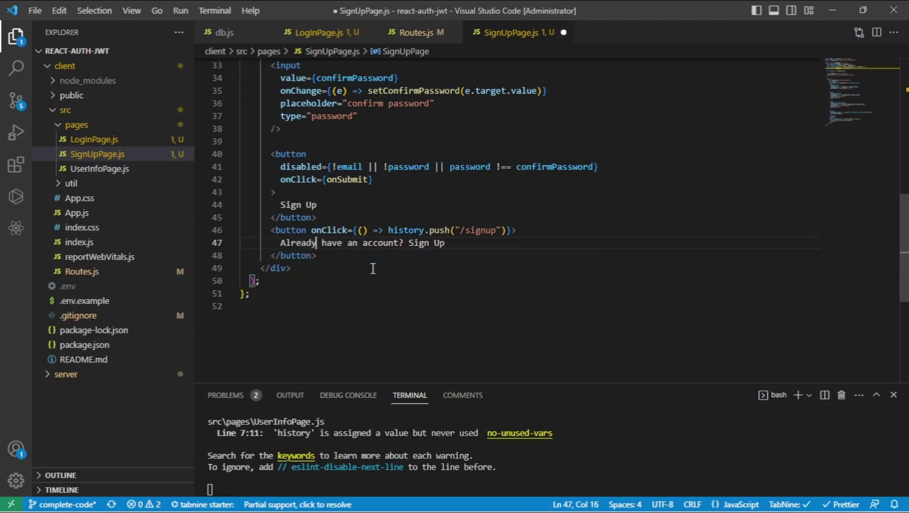
pyautogui.doubleClick(426, 242)
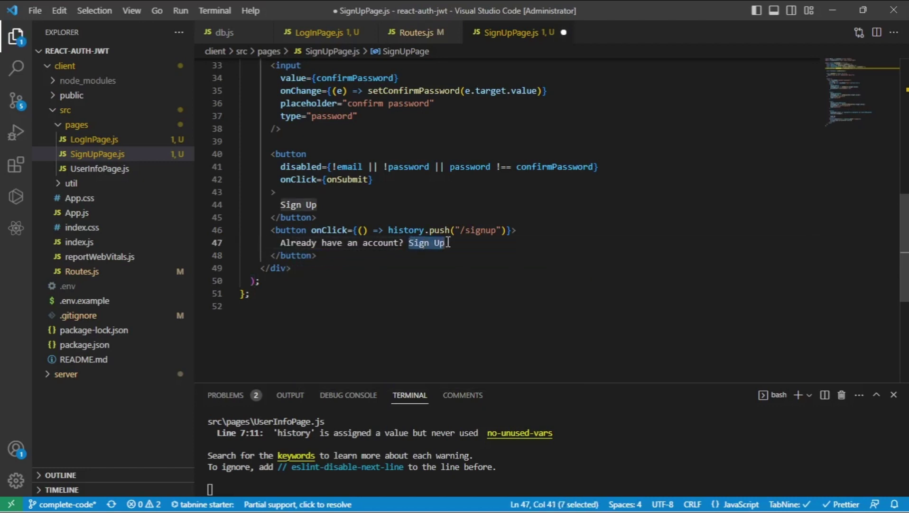
pyautogui.write('Log In')
pyautogui.doubleClick(480, 229)
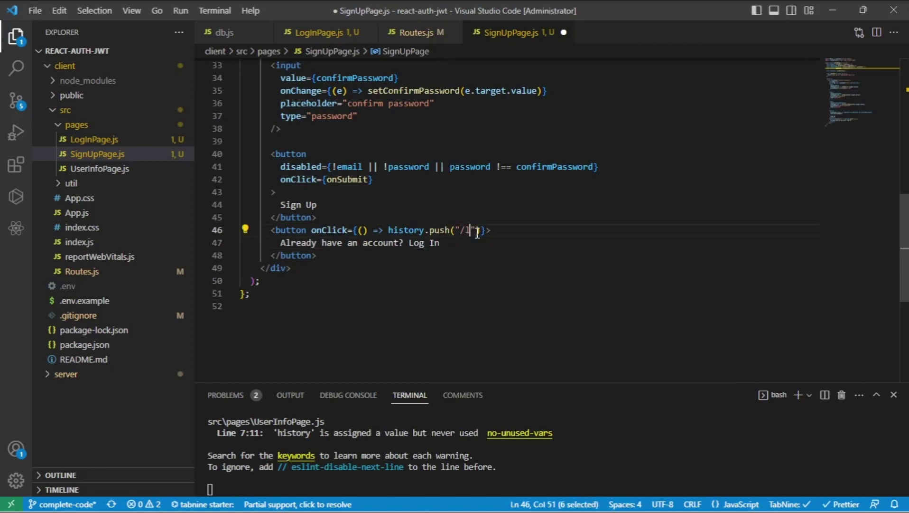
pyautogui.write('login')
pyautogui.click(536, 217)
# Save SignUpPage.js and duplicate the /login Route block in Routes.js.
pyautogui.hotkey('ctrl', 's')
pyautogui.click(416, 32)
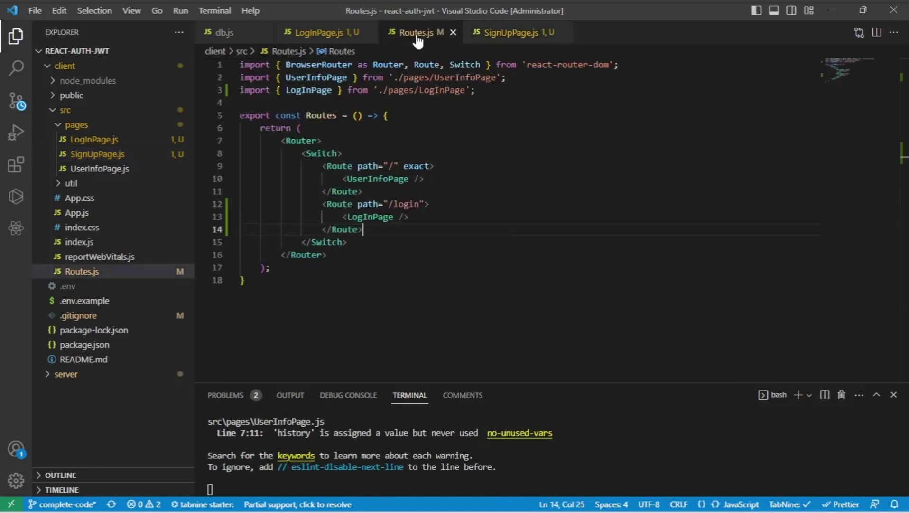
pyautogui.keyDown('shift'); pyautogui.click(321, 204); pyautogui.keyUp('shift')
pyautogui.hotkey('ctrl', 'c')
pyautogui.click(370, 229)
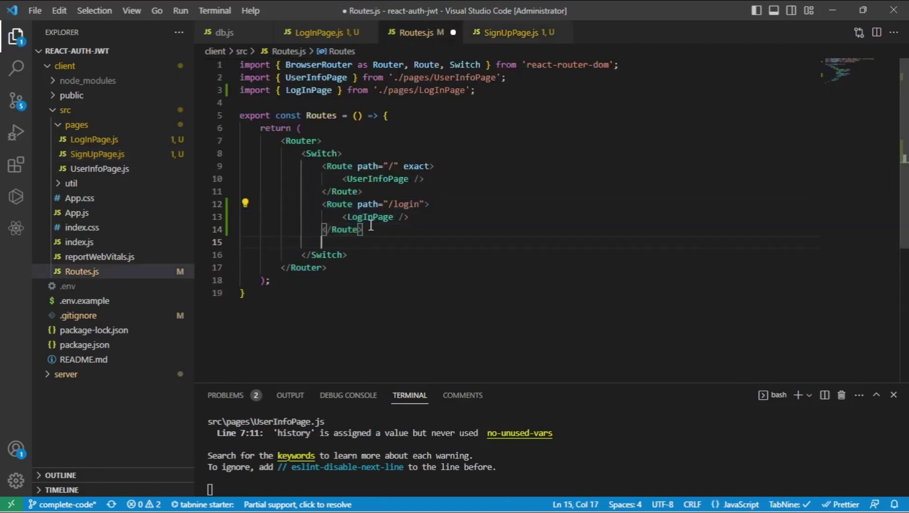
pyautogui.press('Return')
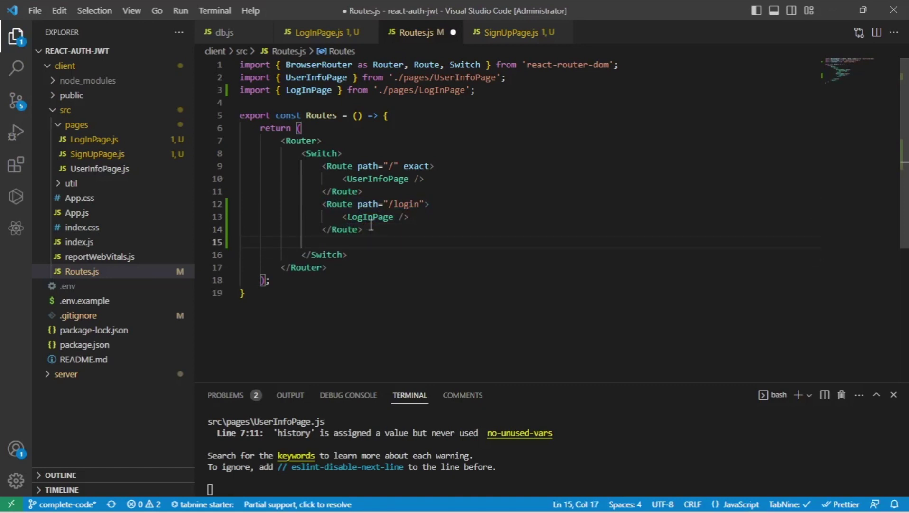
pyautogui.hotkey('ctrl', 'v')
# Make the copied route path /signup rendering SignUpPage with auto-import, and save.
pyautogui.doubleClick(405, 242)
pyautogui.write('signup')
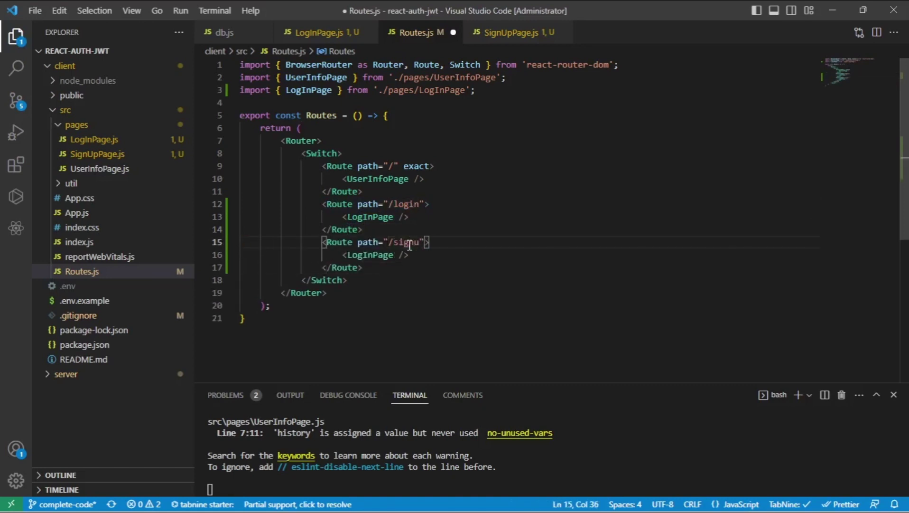
pyautogui.doubleClick(373, 255)
pyautogui.write('Si')
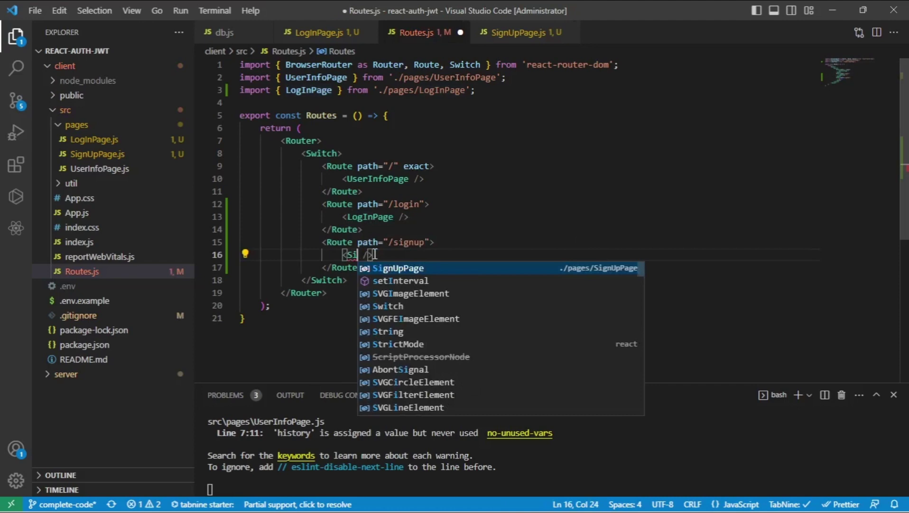
pyautogui.write('gn')
pyautogui.press('Tab')
pyautogui.click(465, 250)
pyautogui.hotkey('ctrl', 's')
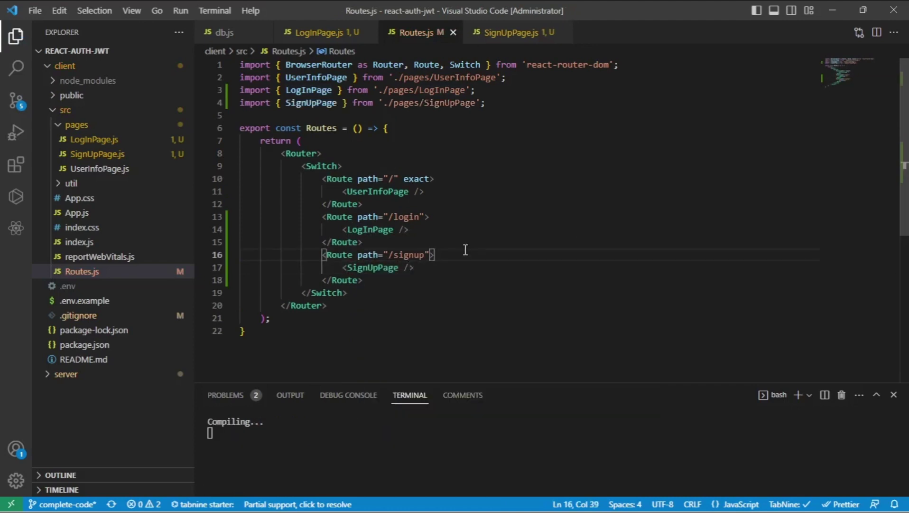
pyautogui.hotkey('ctrl', 'a')
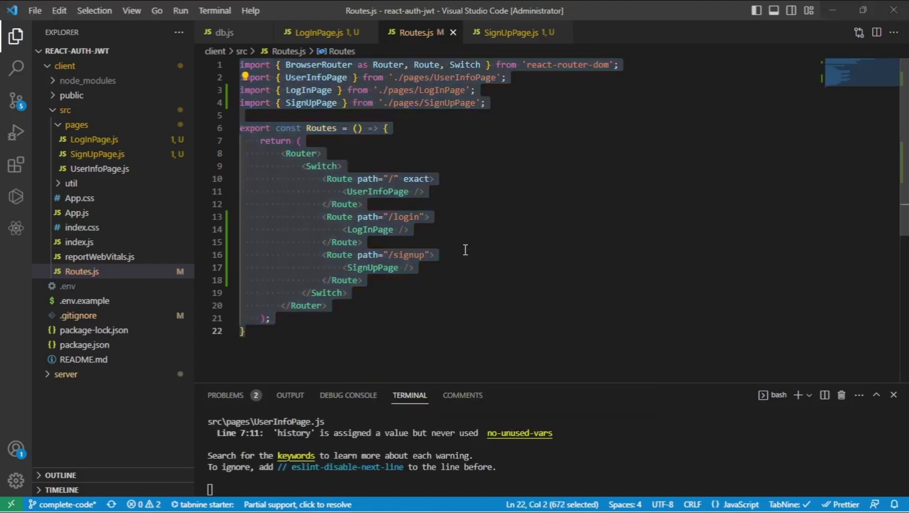
pyautogui.hotkey('alt', 'Tab')
# Change the SignUpPage heading from Login to Sign Up and save.
pyautogui.click(169, 35)
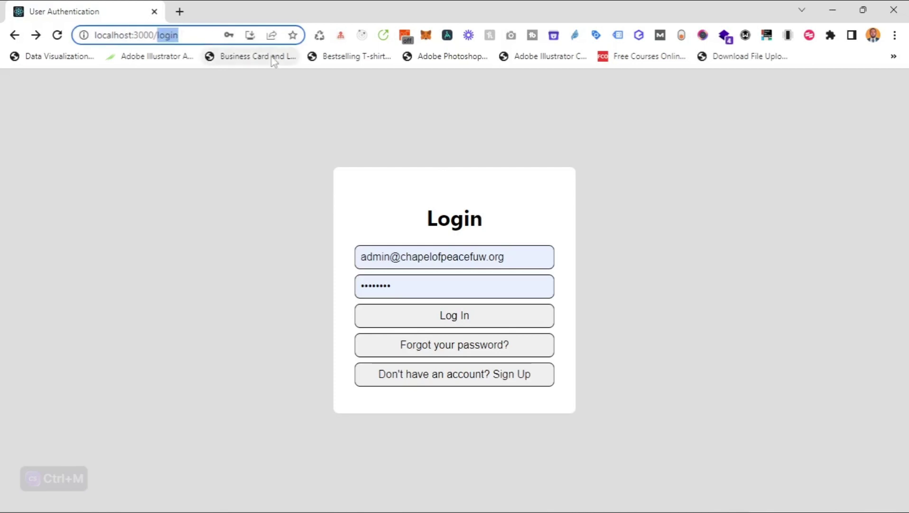
pyautogui.write('localhost:3000/sing')
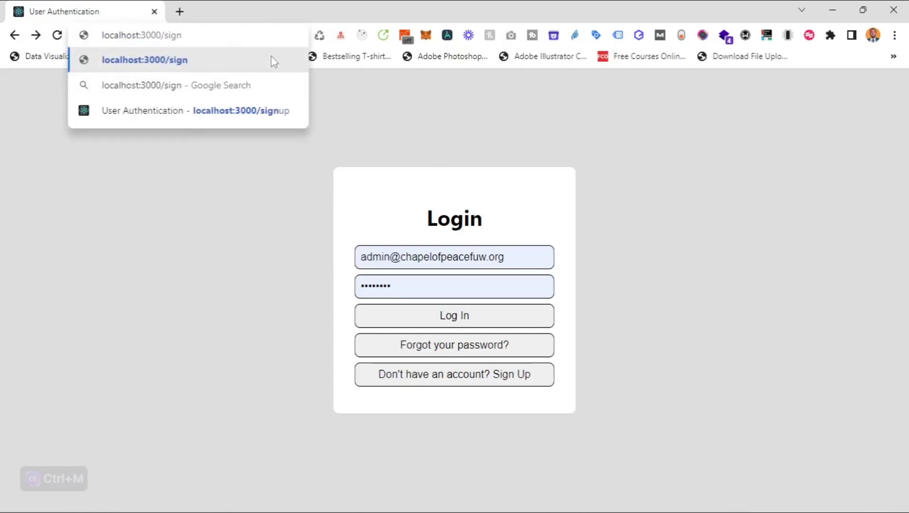
pyautogui.hotkey('alt', 'Tab')
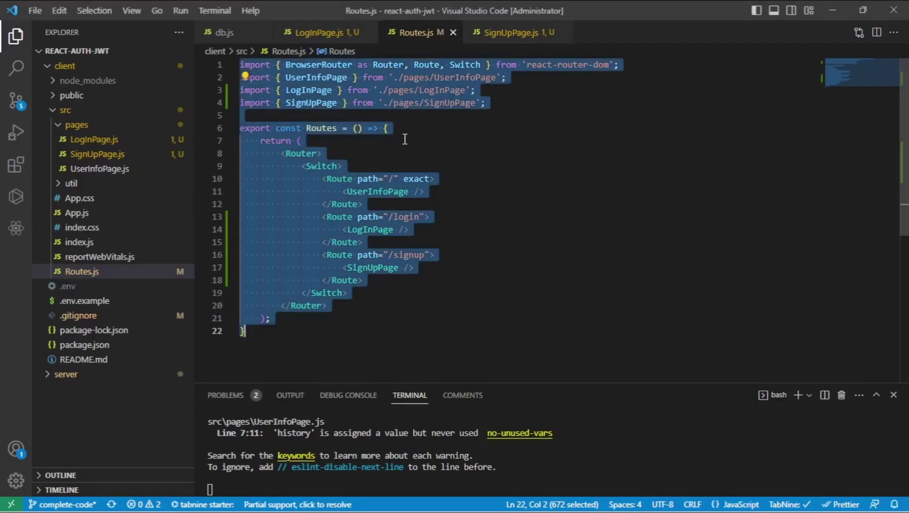
pyautogui.click(510, 31)
pyautogui.scroll(8, 426, 213)
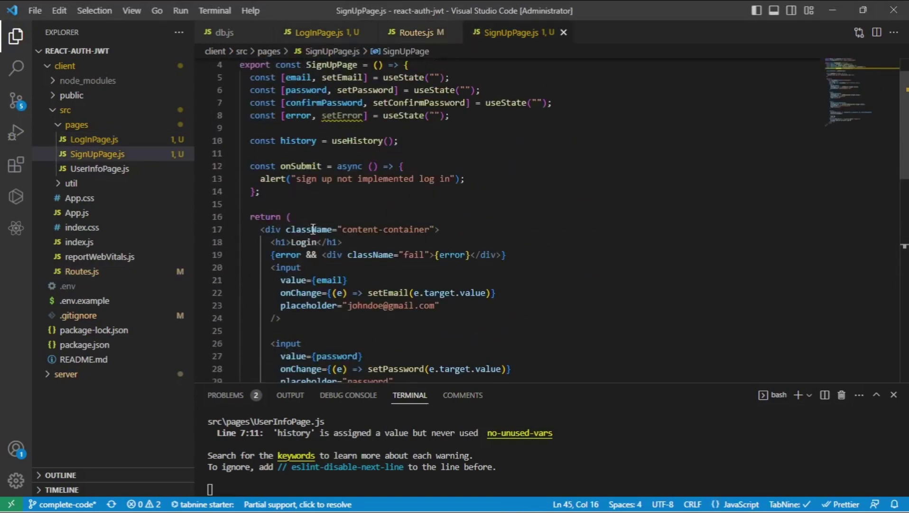
pyautogui.click(291, 242)
pyautogui.doubleClick(301, 241)
pyautogui.write('Sign Up')
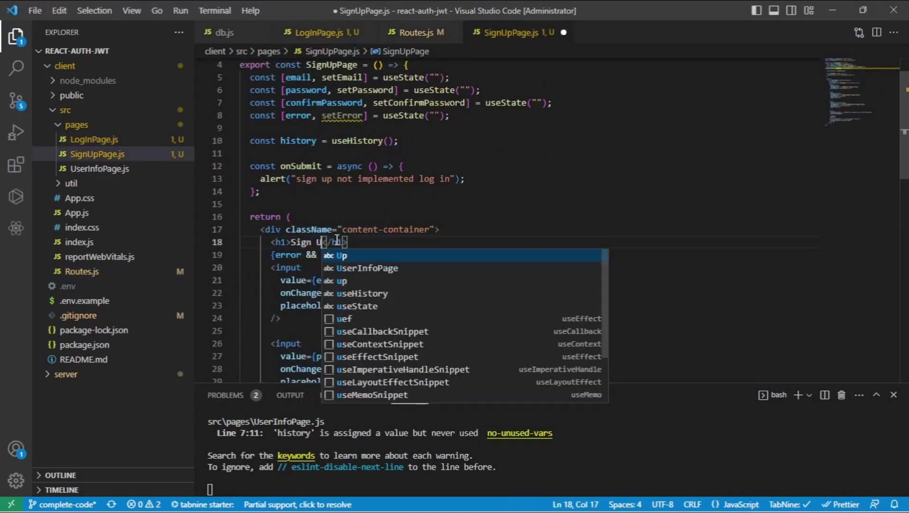
pyautogui.hotkey('ctrl', 's')
# Load localhost:3000/signup in Chrome to view the sign-up form.
pyautogui.hotkey('alt', 'Tab')
pyautogui.click(142, 35)
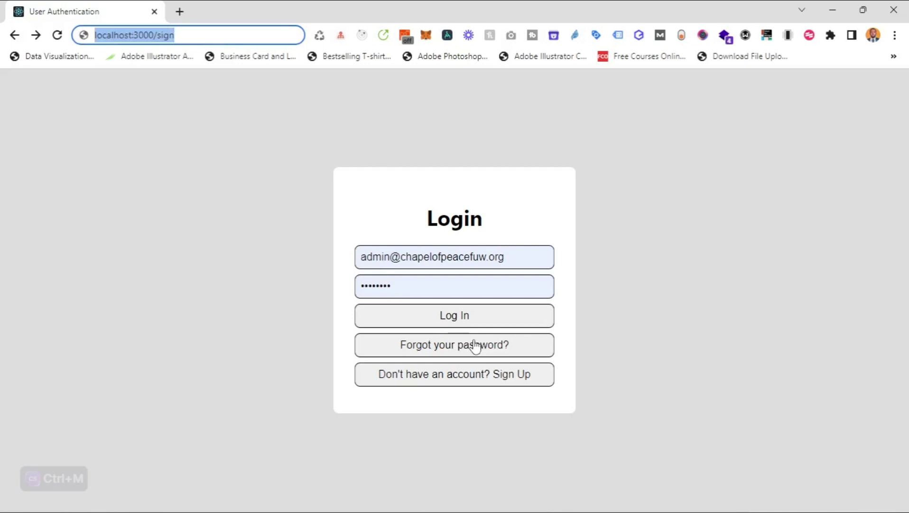
pyautogui.click(455, 373)
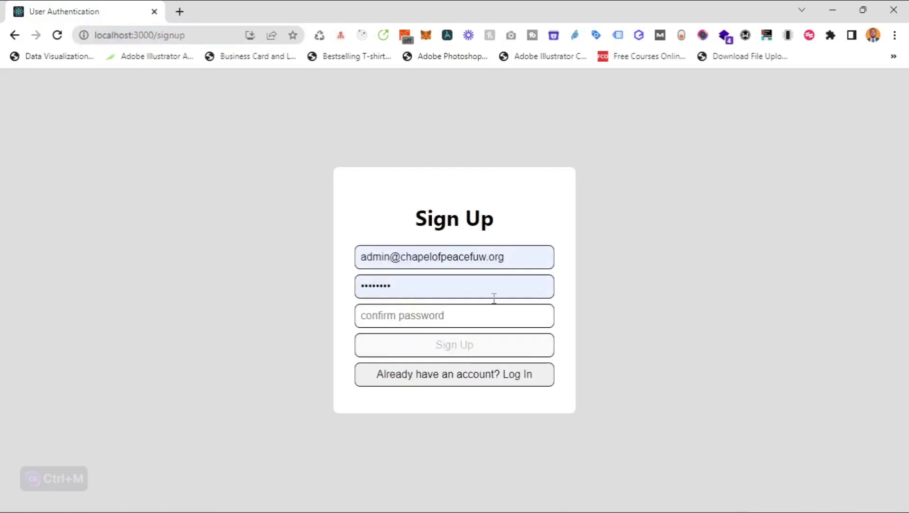
pyautogui.hotkey('alt', 'Tab')
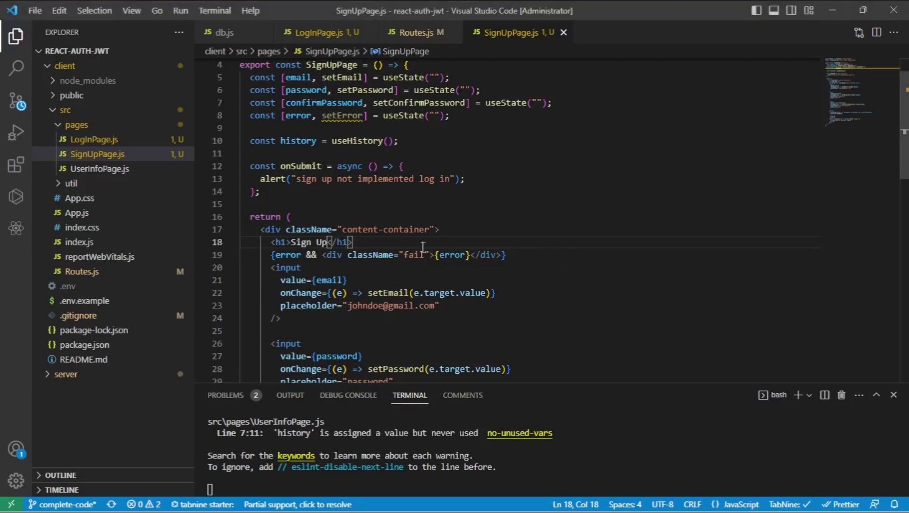
# Insert an <hr/> divider after the password input in LogInPage.js and save.
pyautogui.click(417, 32)
pyautogui.hotkey('ctrl', 'a')
pyautogui.click(319, 32)
pyautogui.click(432, 191)
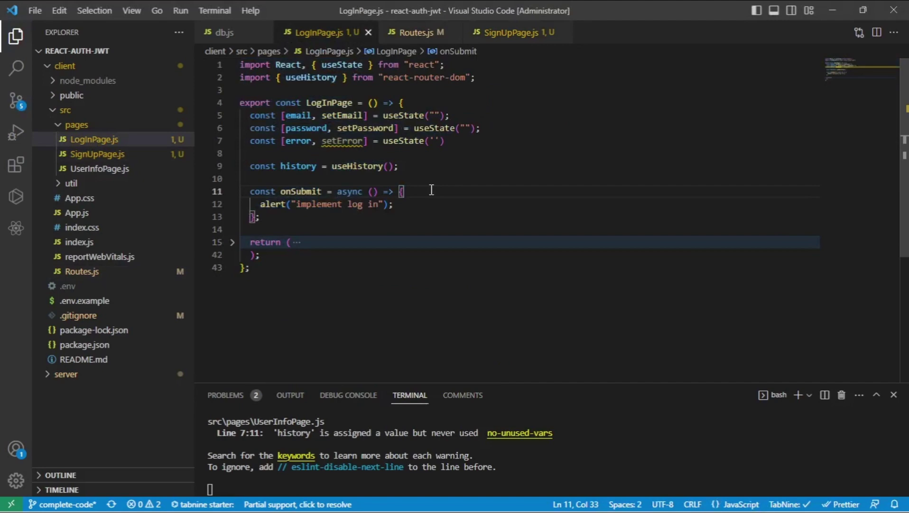
pyautogui.click(230, 242)
pyautogui.scroll(-5, 419, 177)
pyautogui.scroll(2, 419, 176)
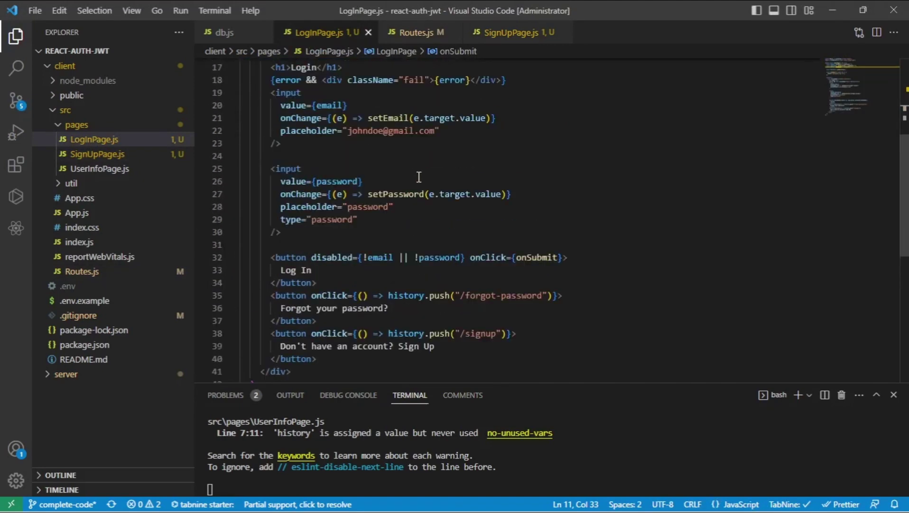
pyautogui.click(377, 245)
pyautogui.press('Return')
pyautogui.press('Return')
pyautogui.write('<')
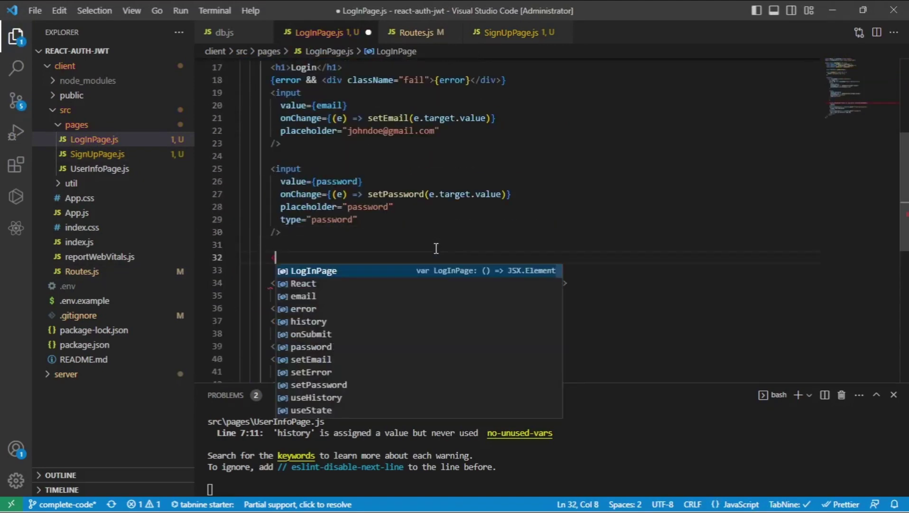
pyautogui.write('hr/>')
pyautogui.hotkey('ctrl', 's')
# Insert an <hr/> divider after the confirm-password input in SignUpPage.js and save.
pyautogui.click(511, 32)
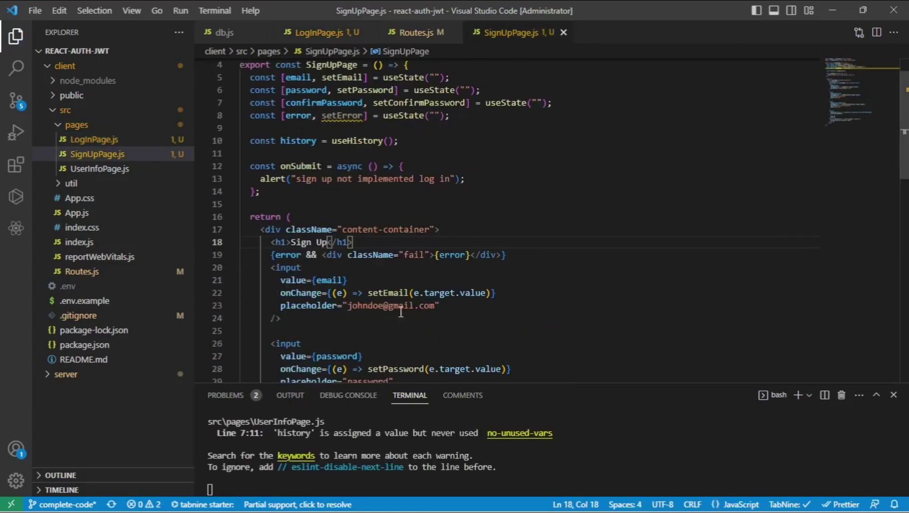
pyautogui.scroll(-5, 418, 284)
pyautogui.click(418, 277)
pyautogui.press('Return')
pyautogui.write('h')
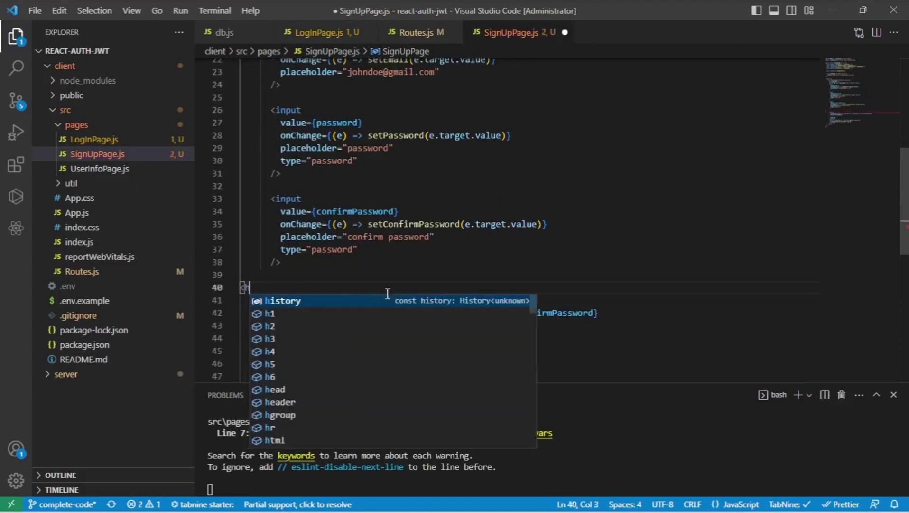
pyautogui.write('r/>')
pyautogui.hotkey('ctrl', 'a')
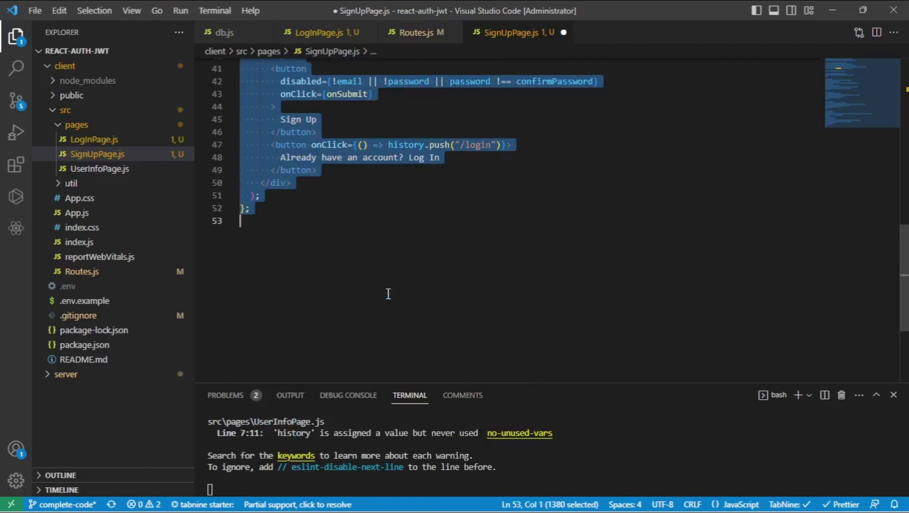
pyautogui.hotkey('ctrl', 's')
pyautogui.hotkey('alt', 'Tab')
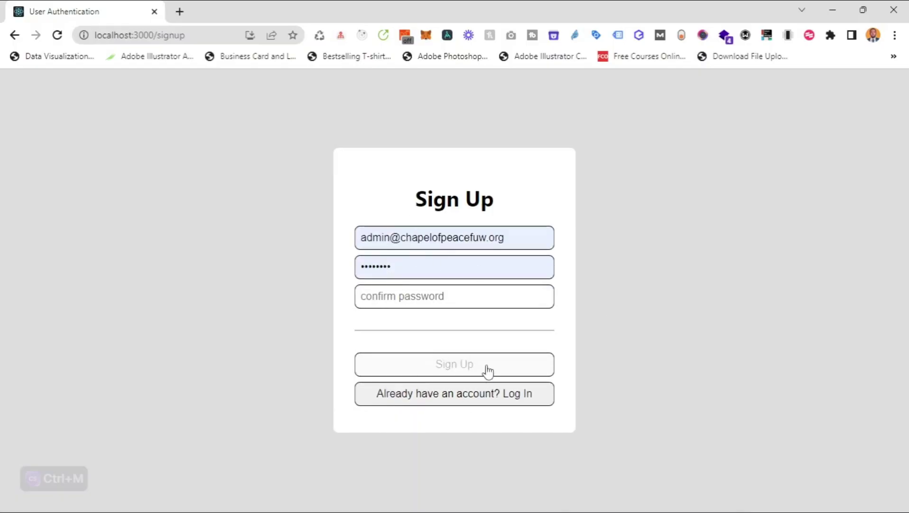
pyautogui.click(478, 394)
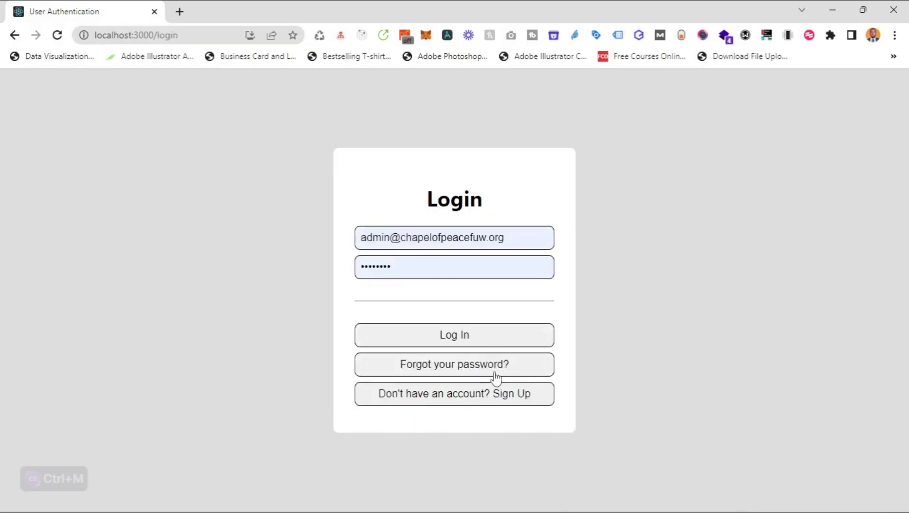
pyautogui.click(494, 393)
pyautogui.click(491, 334)
pyautogui.click(569, 108)
pyautogui.click(488, 393)
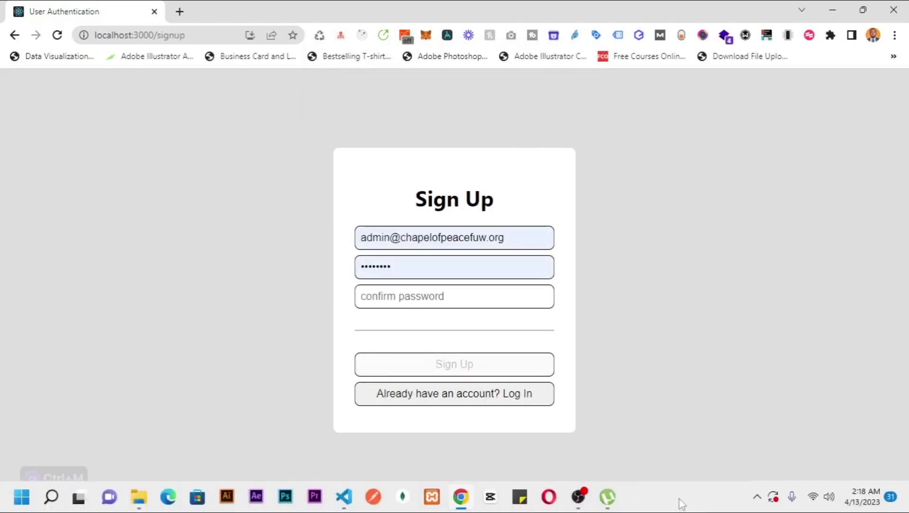